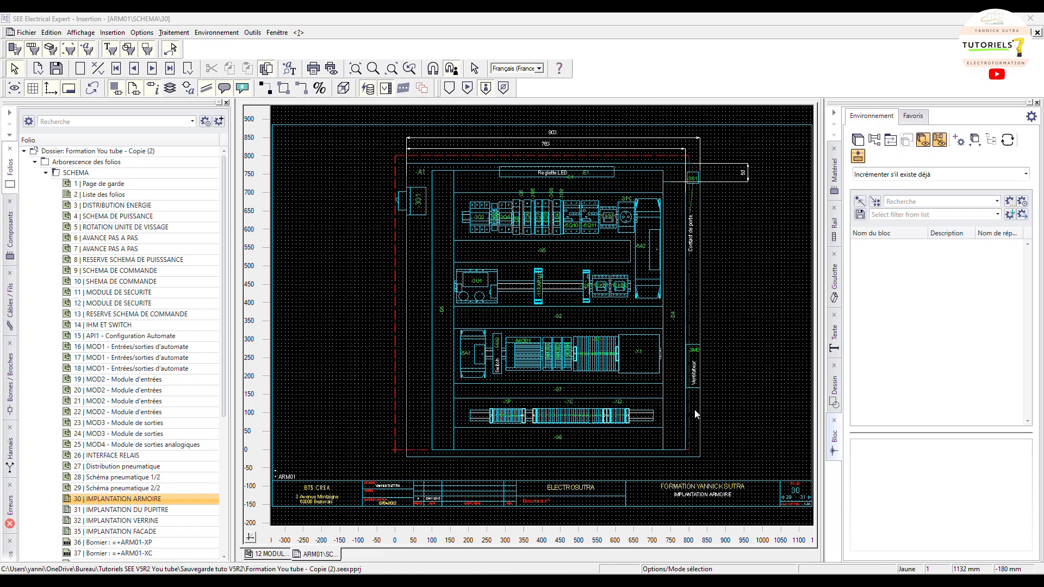
# Step: Check the properties of cabinet A1 on the IMPLANTATION ARMOIRE folio
pyautogui.doubleClick(439, 169)
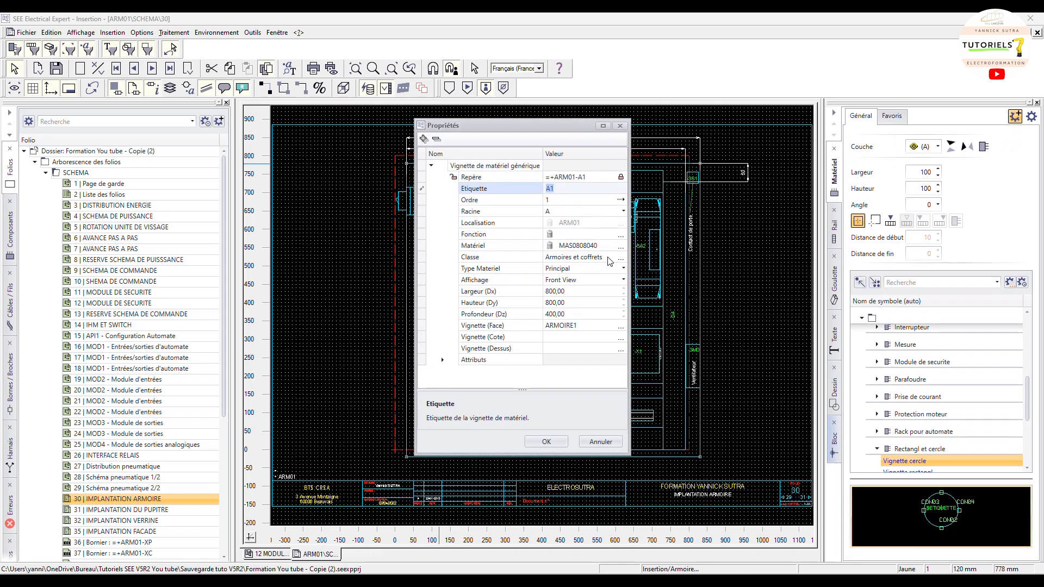
pyautogui.click(600, 442)
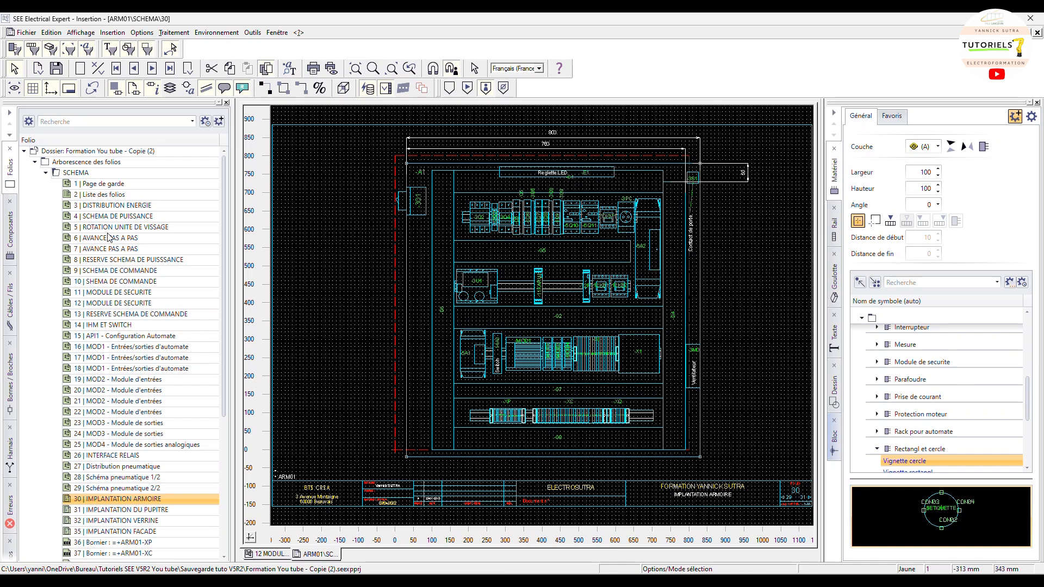
# Step: Start a new folio of type Implantation in the SCHEMA folder and title it IMPLANTATION PORTE
pyautogui.click(76, 173)
pyautogui.rightClick(86, 172)
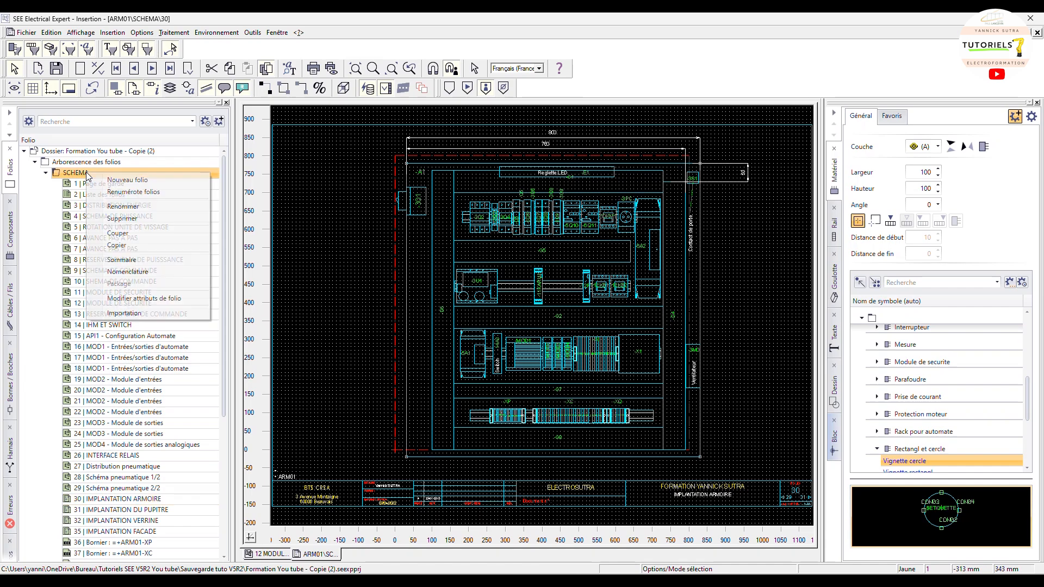
pyautogui.click(116, 181)
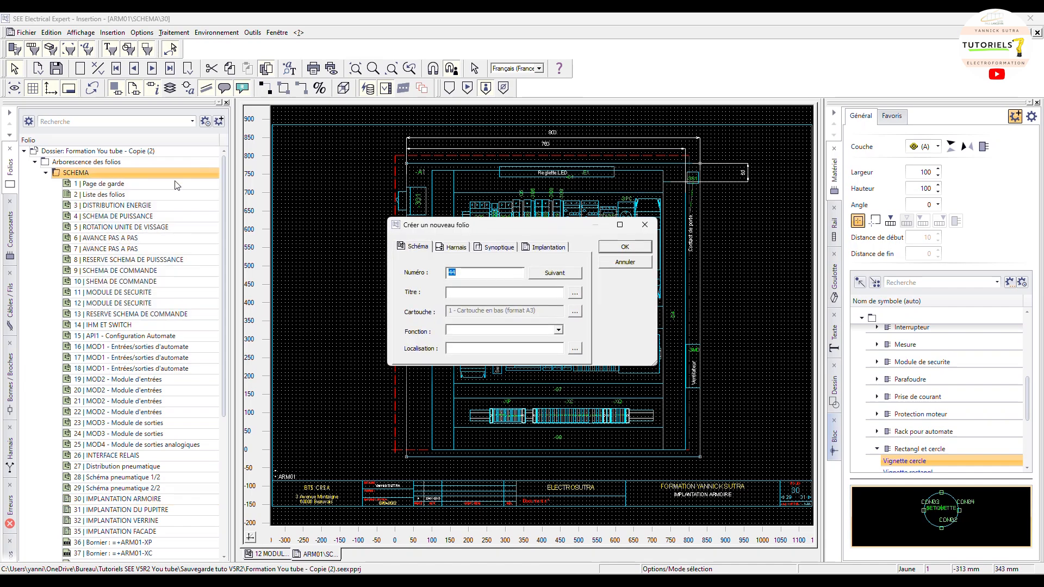
pyautogui.click(547, 249)
pyautogui.click(522, 293)
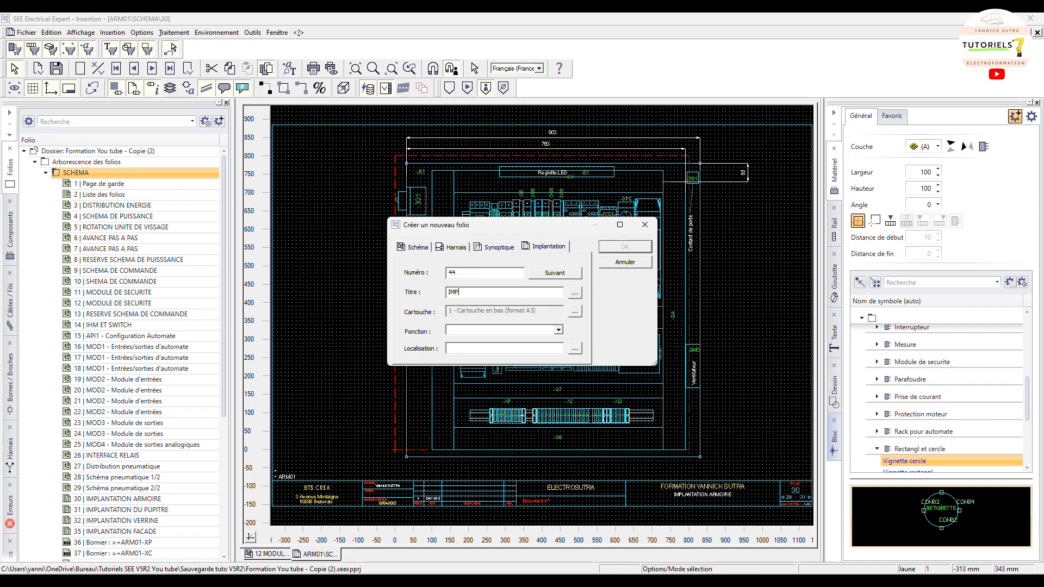
pyautogui.write('IMPLA')
pyautogui.press('BackSpace')
pyautogui.press('BackSpace')
pyautogui.press('BackSpace')
pyautogui.write('PORTE')
# Step: Create the folio with the location PORTE and open it from the folio tree
pyautogui.click(574, 349)
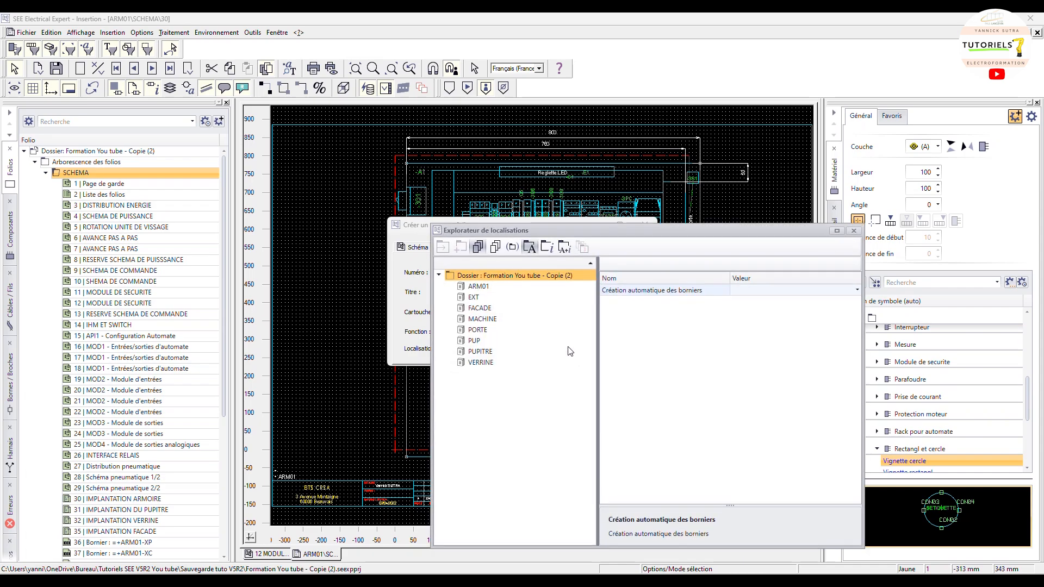
pyautogui.doubleClick(478, 329)
pyautogui.click(631, 246)
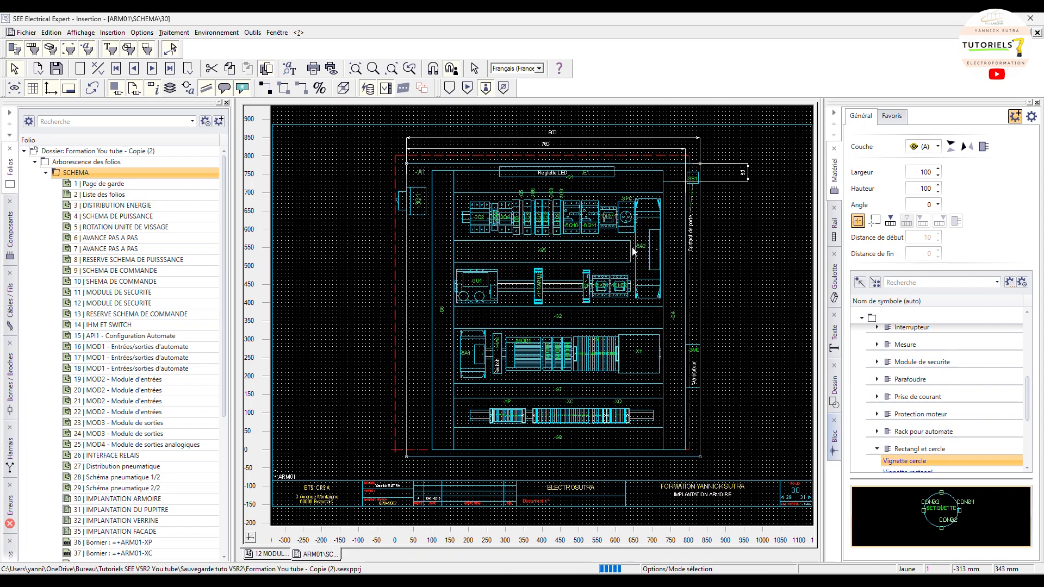
pyautogui.scroll(-6, 163, 435)
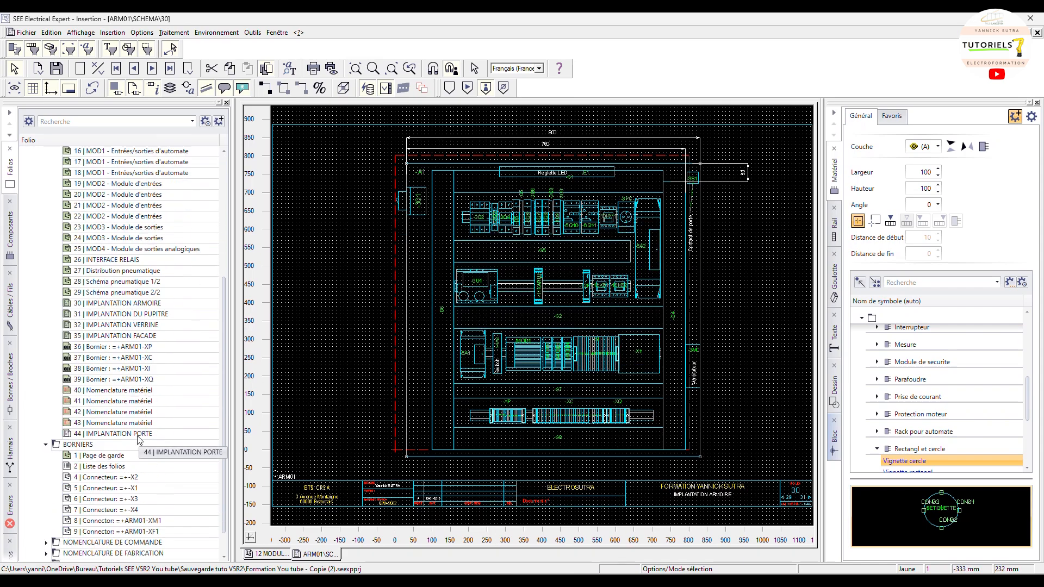
pyautogui.doubleClick(138, 435)
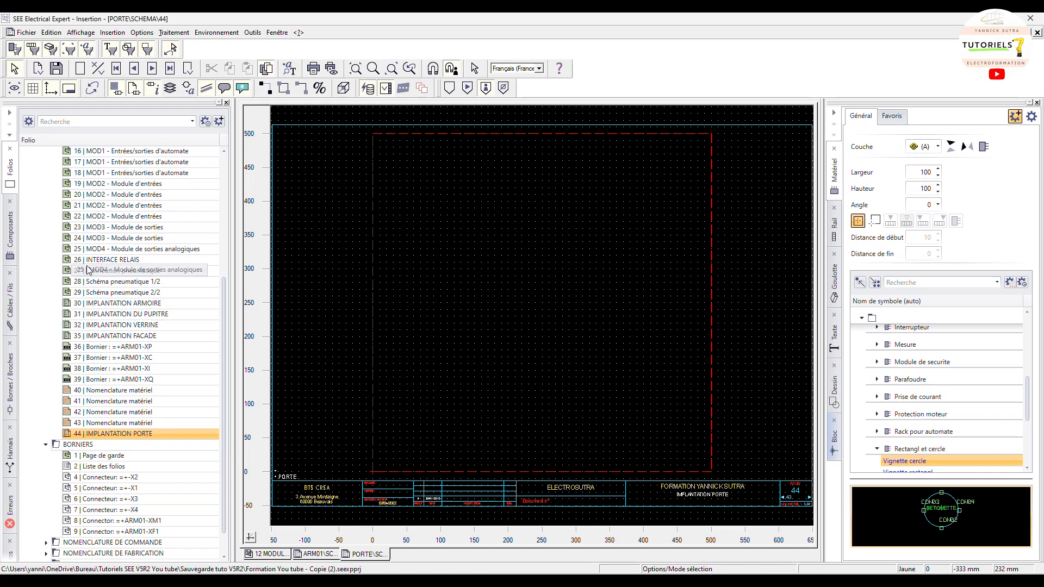
# Step: In the settings, change cursor movement for Implantation folios to other constraints of 1,000 mm horizontally and vertically
pyautogui.click(433, 68)
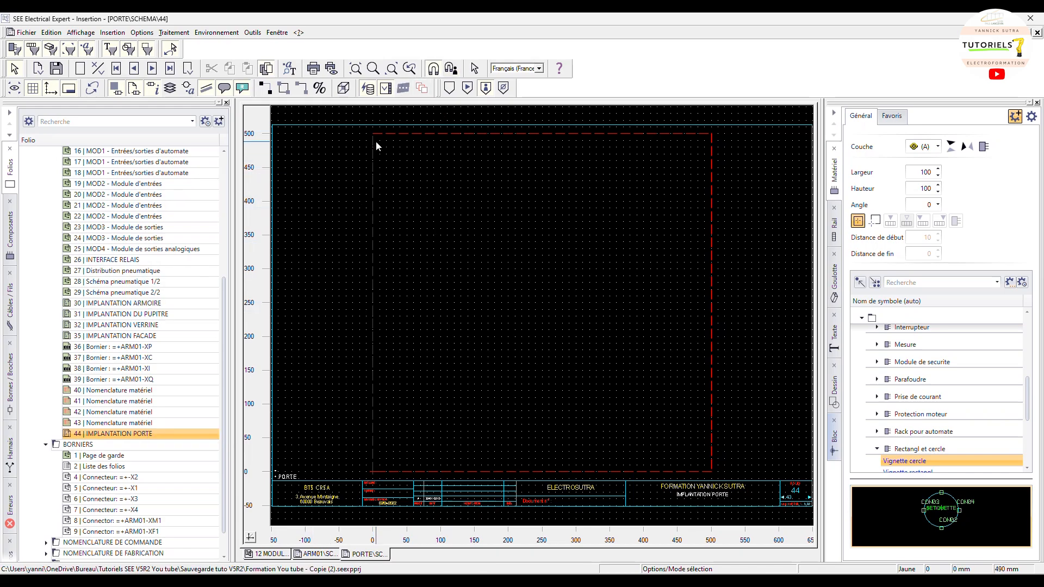
pyautogui.click(143, 32)
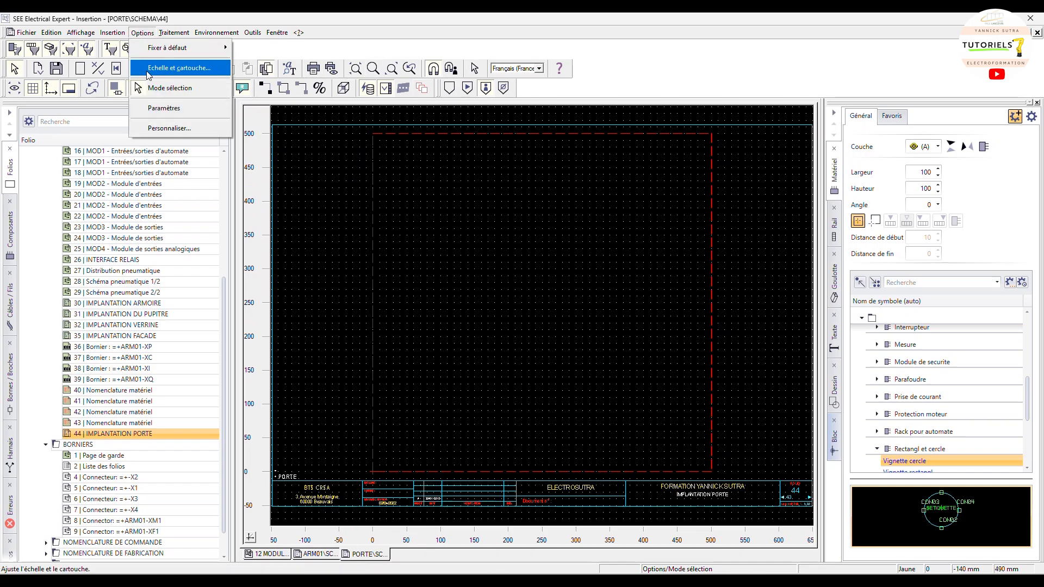
pyautogui.click(159, 109)
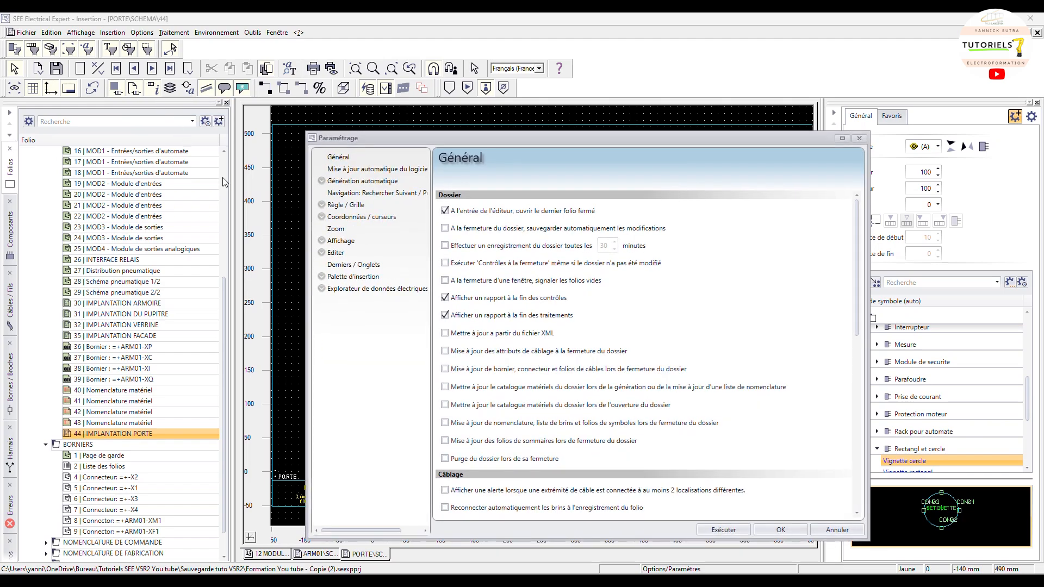
pyautogui.click(336, 210)
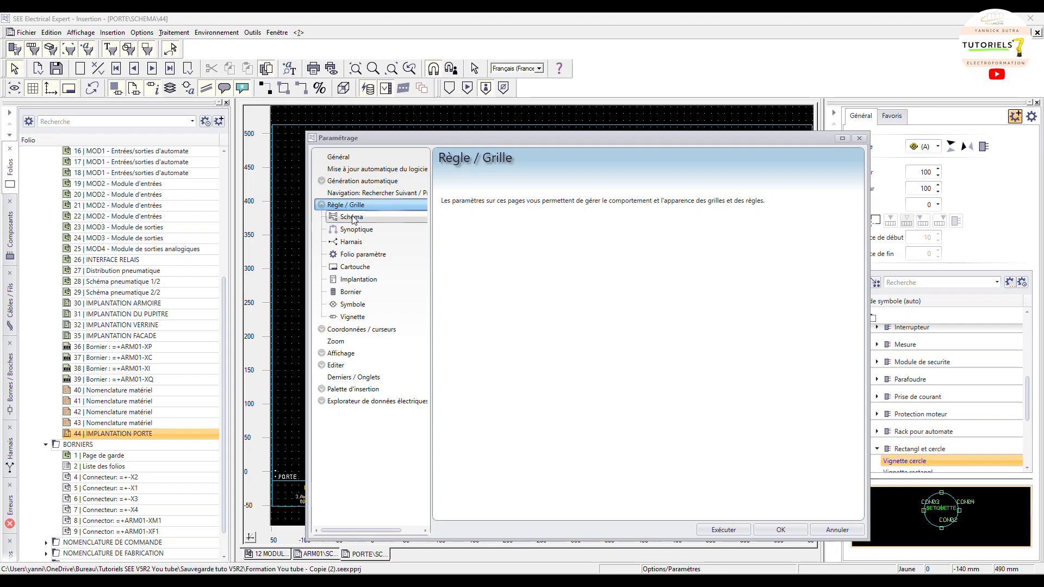
pyautogui.click(367, 280)
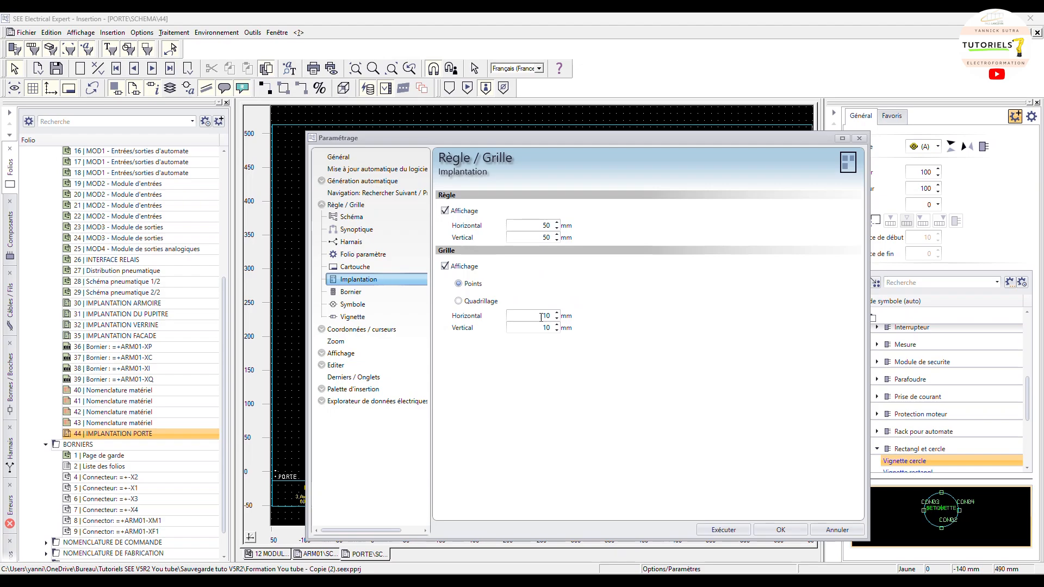
pyautogui.click(332, 330)
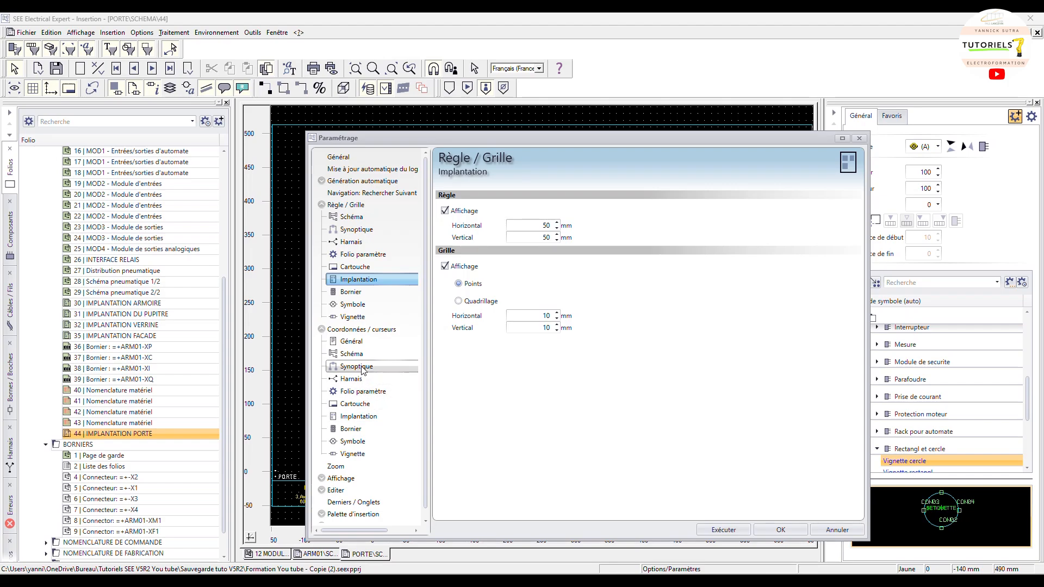
pyautogui.click(358, 416)
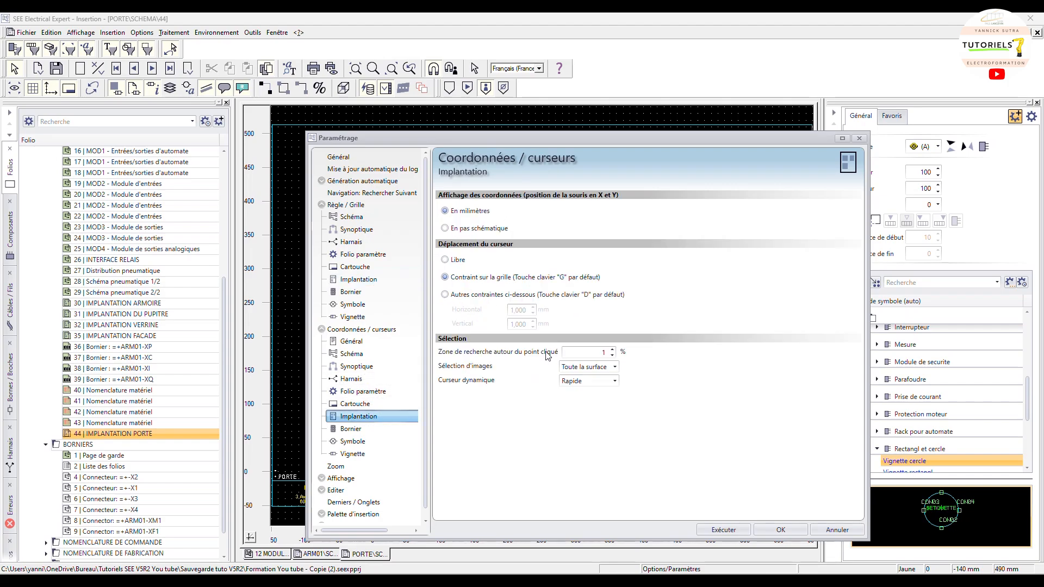
pyautogui.click(517, 296)
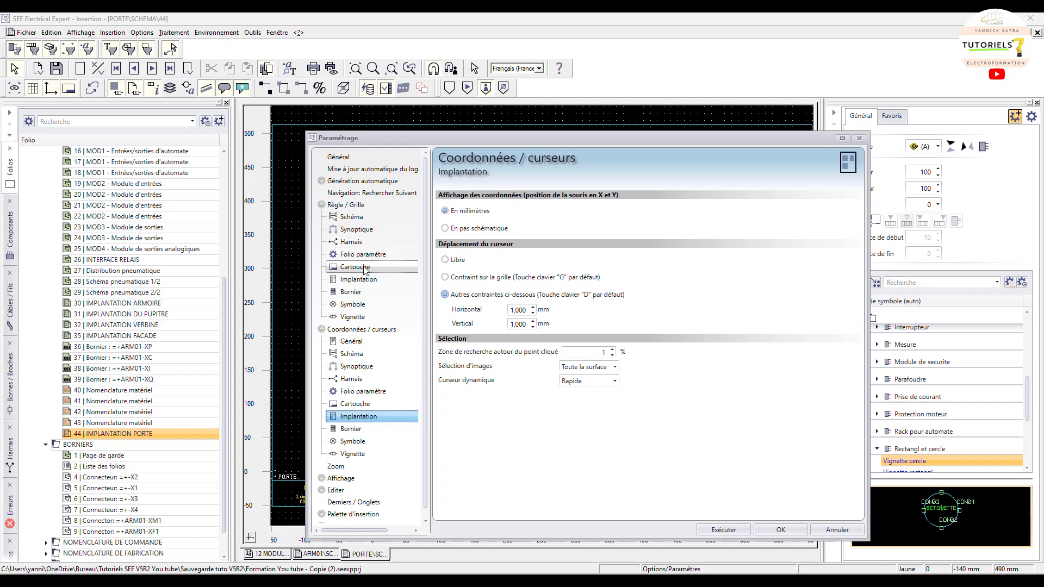
pyautogui.click(368, 284)
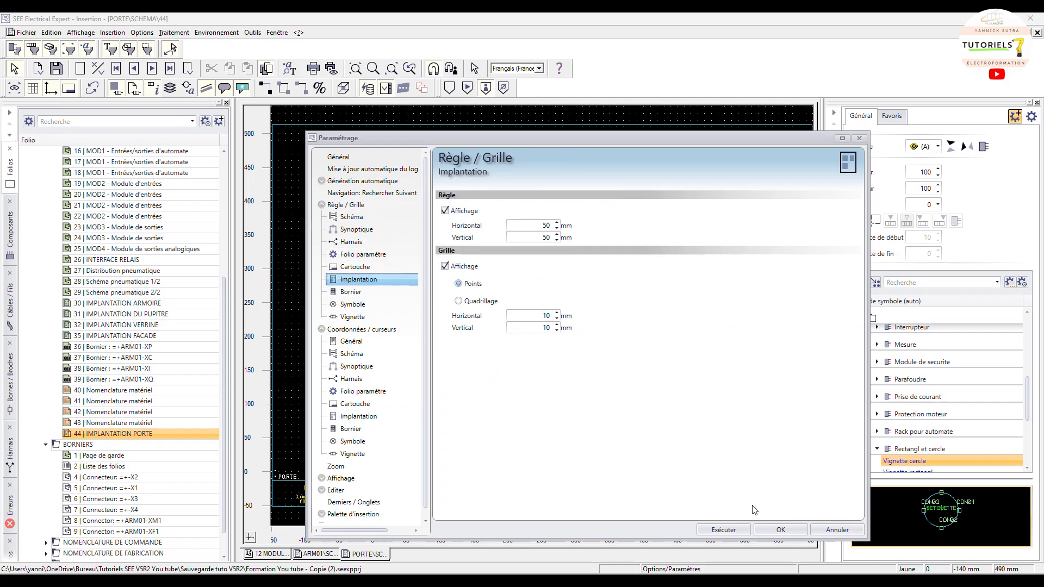
pyautogui.click(781, 531)
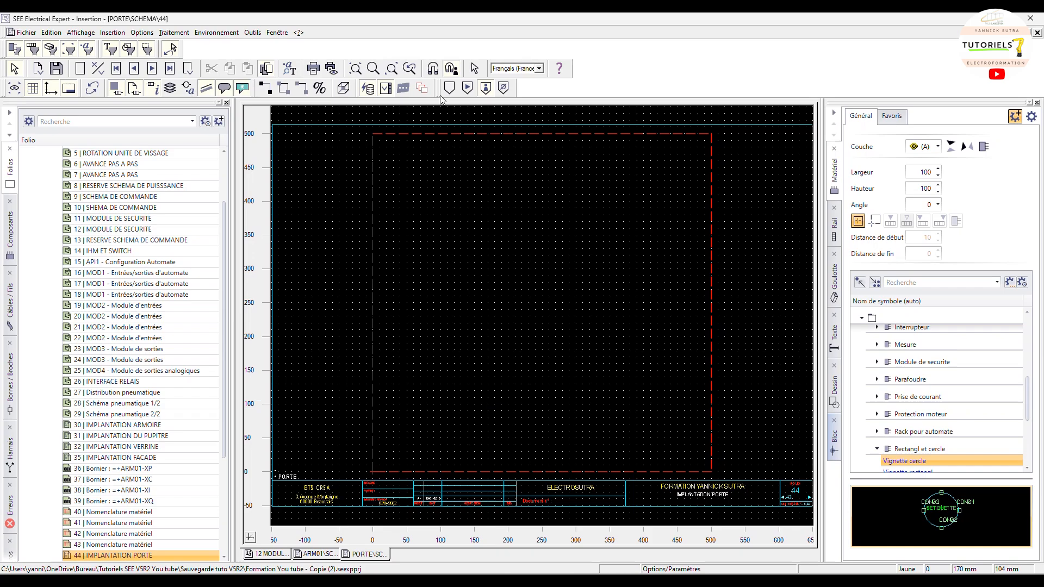
# Step: Set up the Rectangle drawing tool with the Jaune line style and turn on grid snapping
pyautogui.click(835, 391)
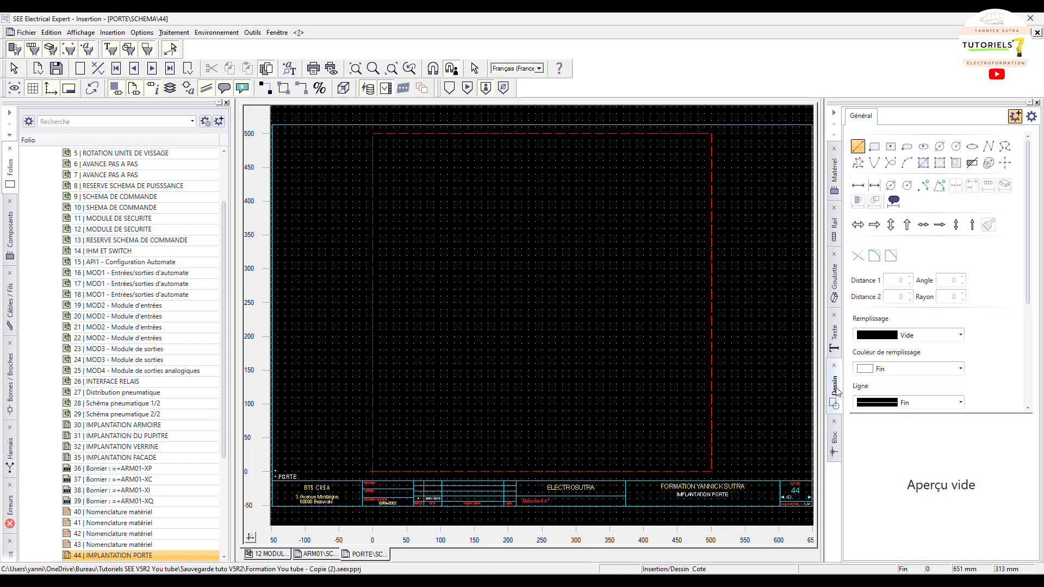
pyautogui.click(876, 149)
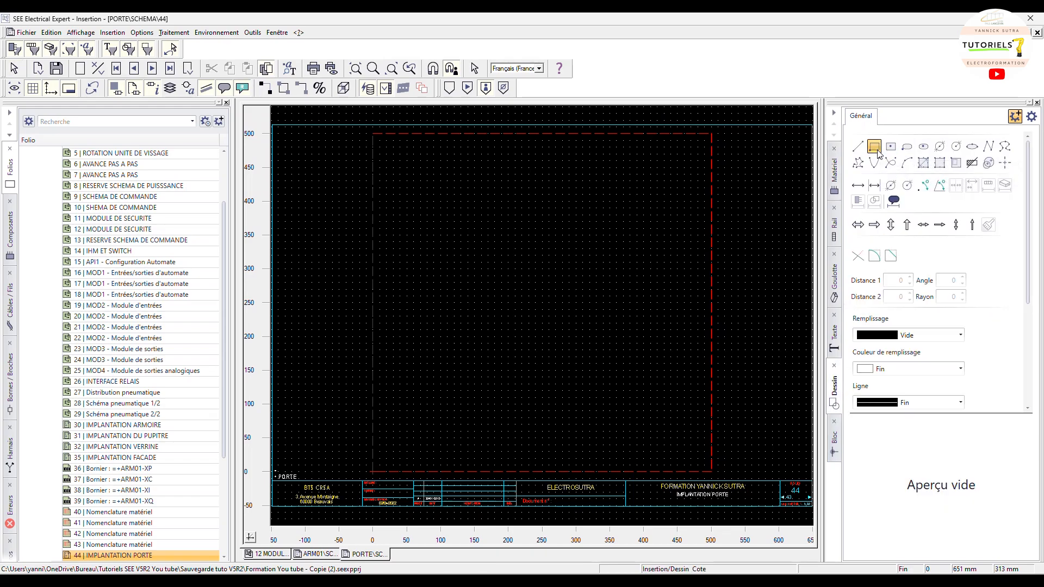
pyautogui.click(931, 405)
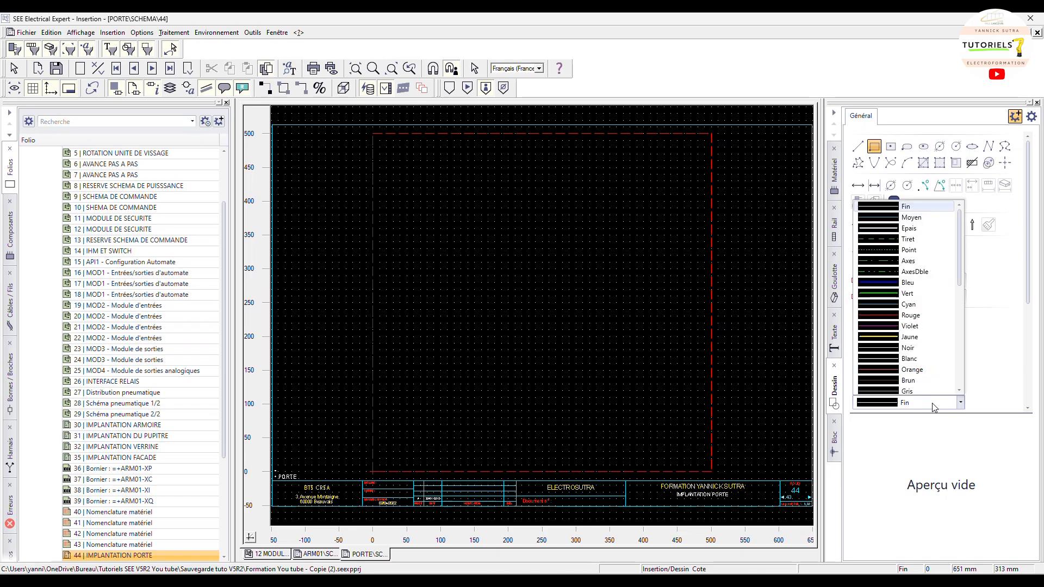
pyautogui.click(923, 336)
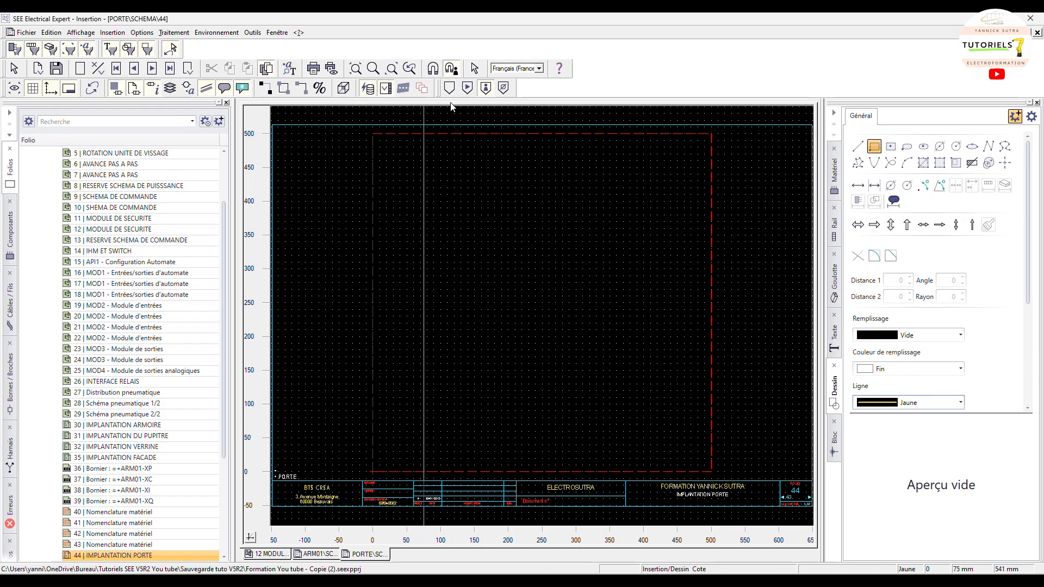
pyautogui.click(434, 71)
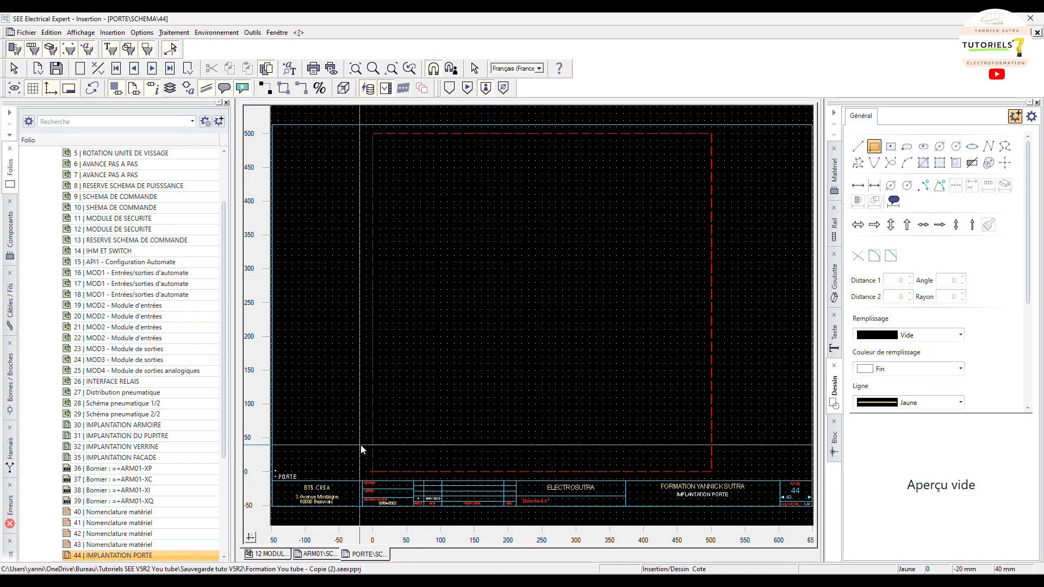
# Step: Draw the door outline as an 800 by 800 mm rectangle from the origin using relative coordinates
pyautogui.click(373, 472)
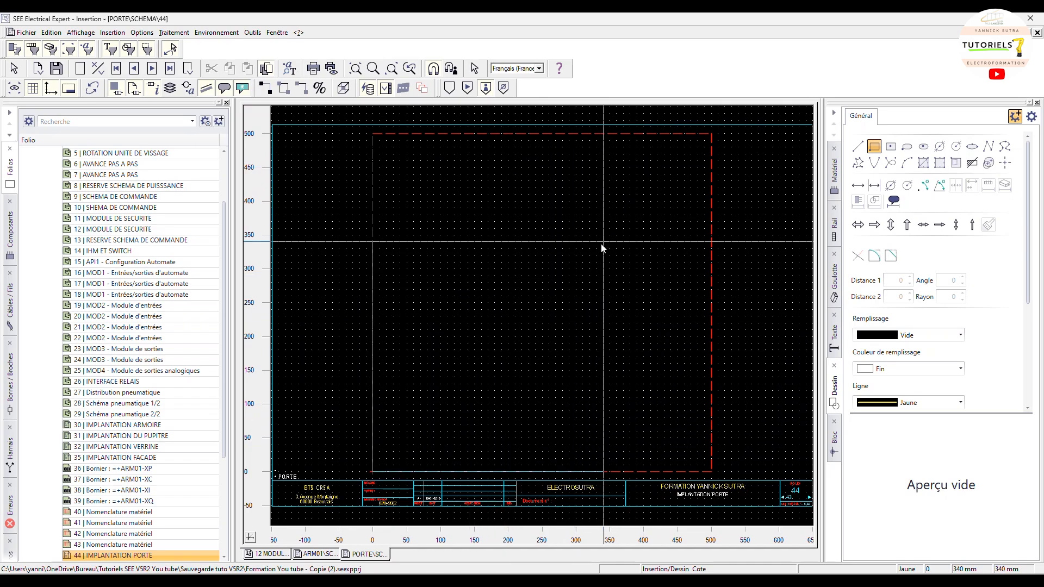
pyautogui.press('r')
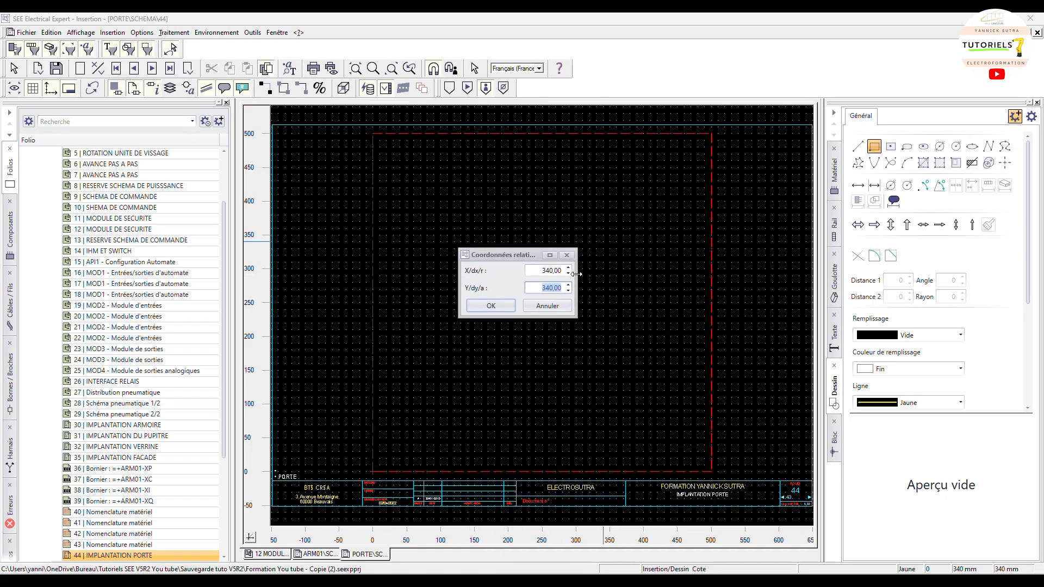
pyautogui.moveTo(542, 271); pyautogui.dragTo(568, 293)
pyautogui.write('800,00')
pyautogui.write('8')
pyautogui.write('00')
pyautogui.press('Return')
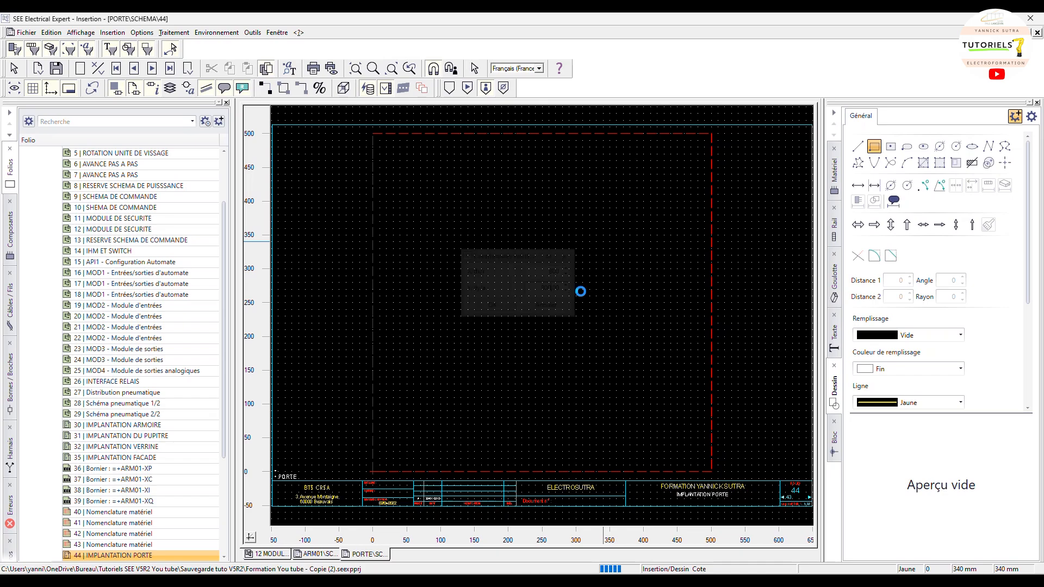
pyautogui.scroll(-2, 566, 287)
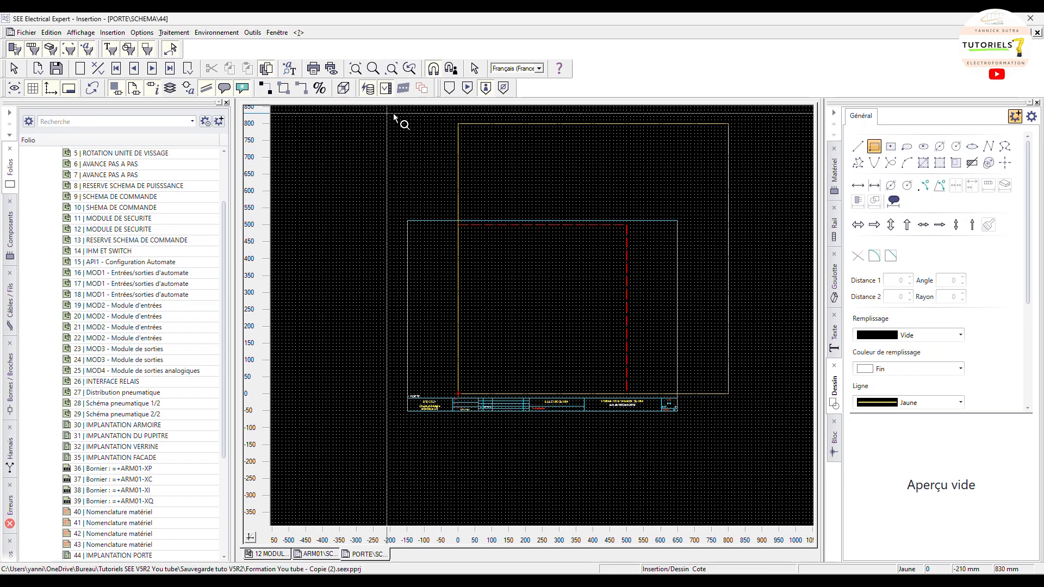
pyautogui.click(458, 125)
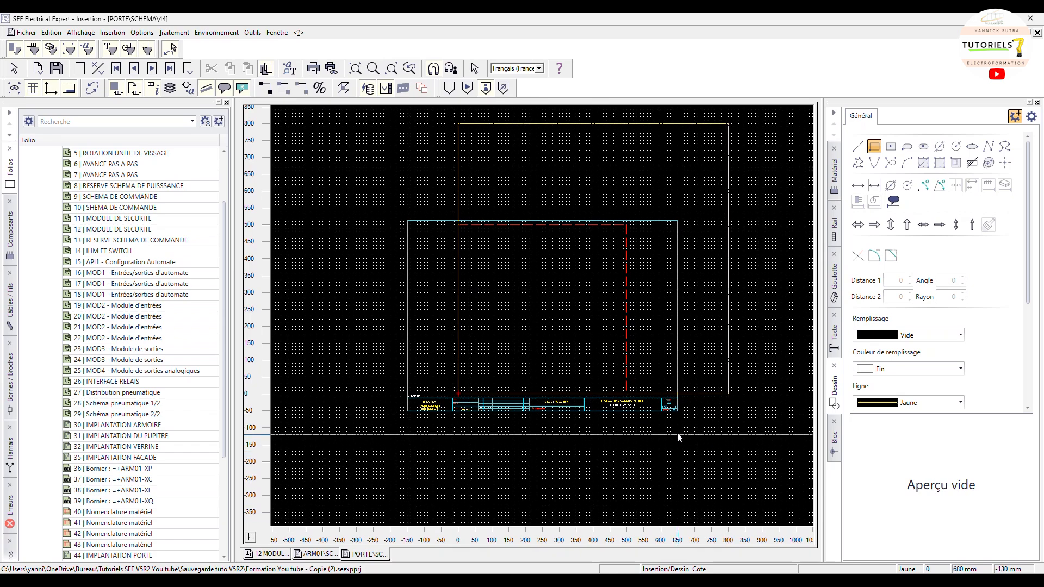
pyautogui.click(53, 92)
pyautogui.click(52, 92)
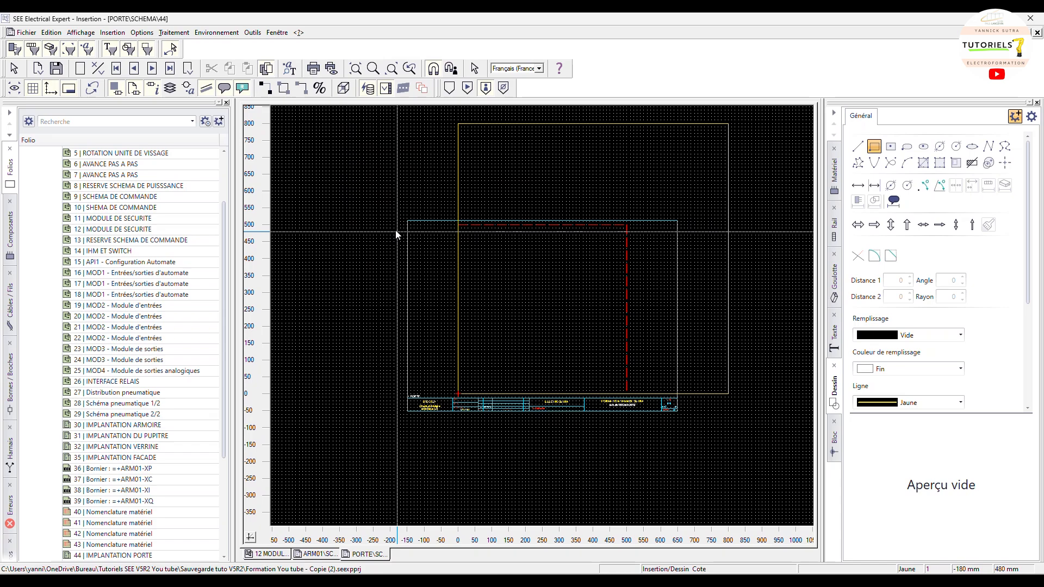
pyautogui.press('Escape')
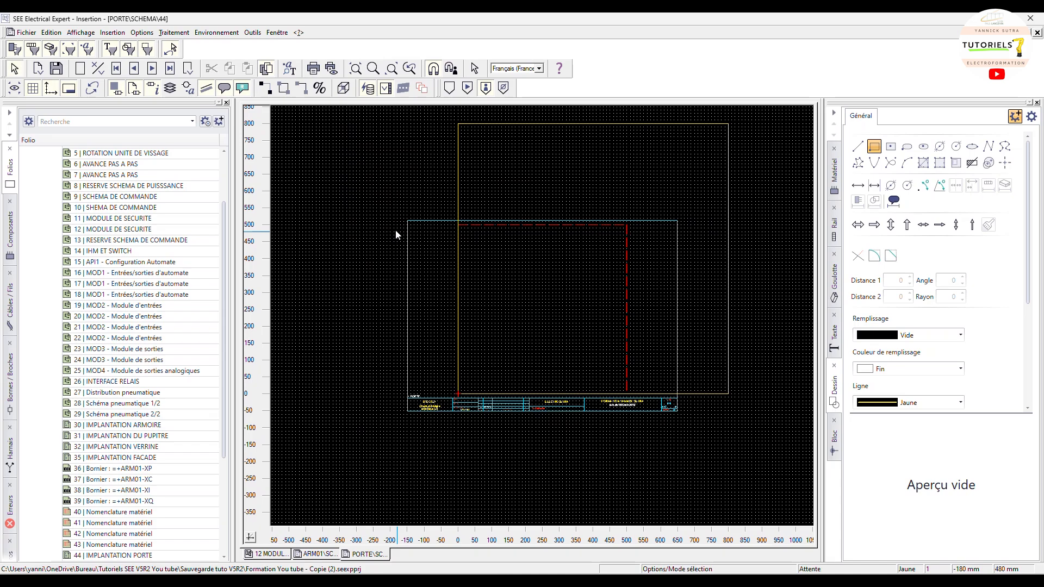
# Step: Set the folio's title block scale to 3.30 and centre the layout area on the sheet
pyautogui.click(143, 33)
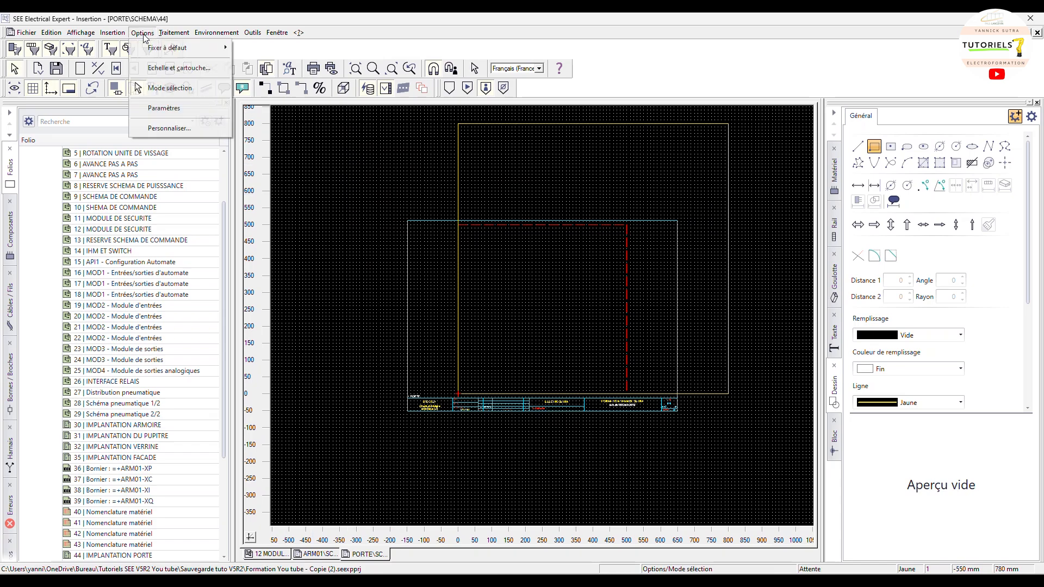
pyautogui.click(170, 69)
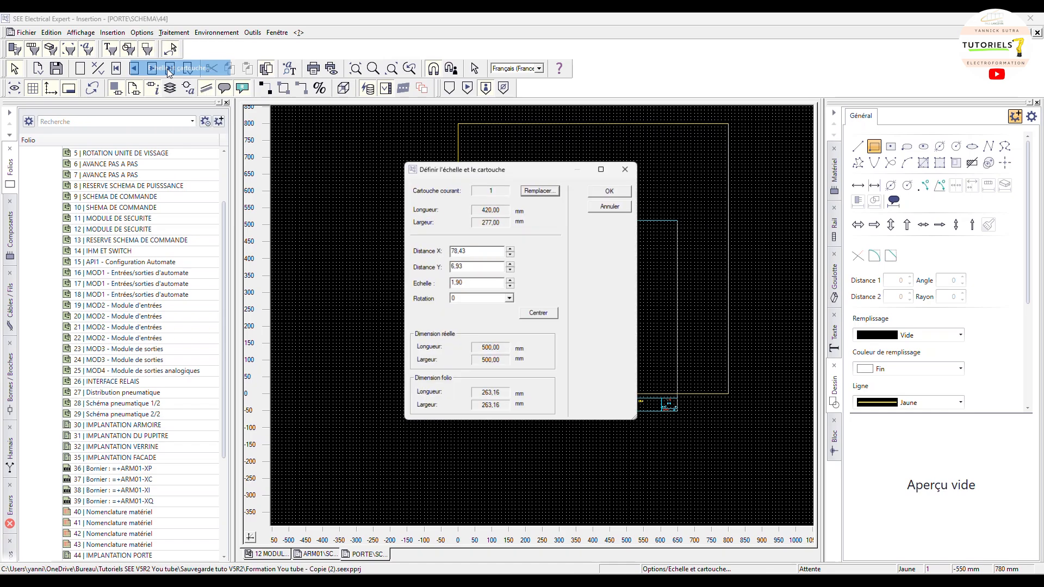
pyautogui.doubleClick(476, 282)
pyautogui.write('33')
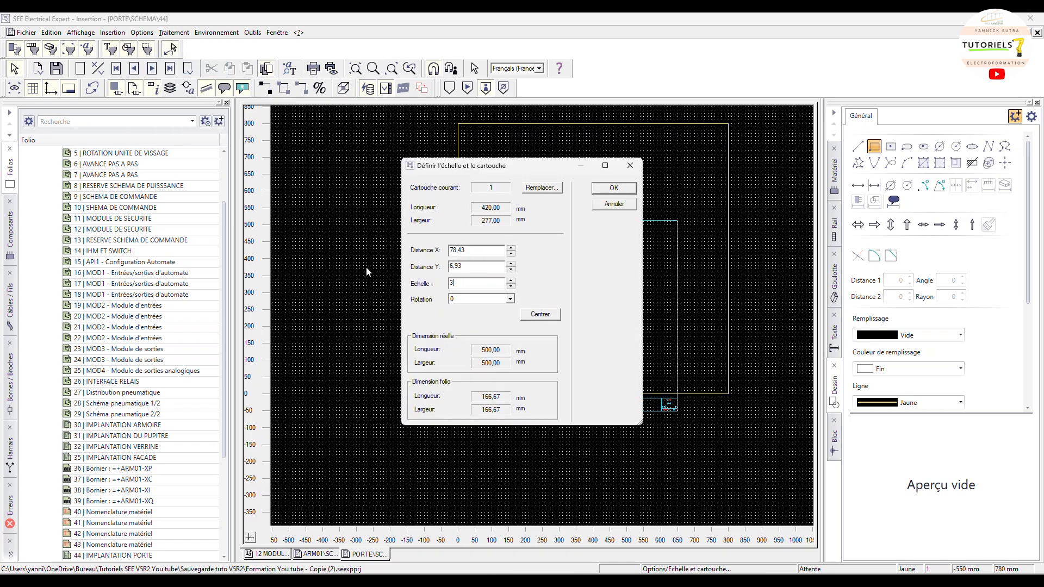
pyautogui.press('BackSpace')
pyautogui.write(',3')
pyautogui.click(555, 315)
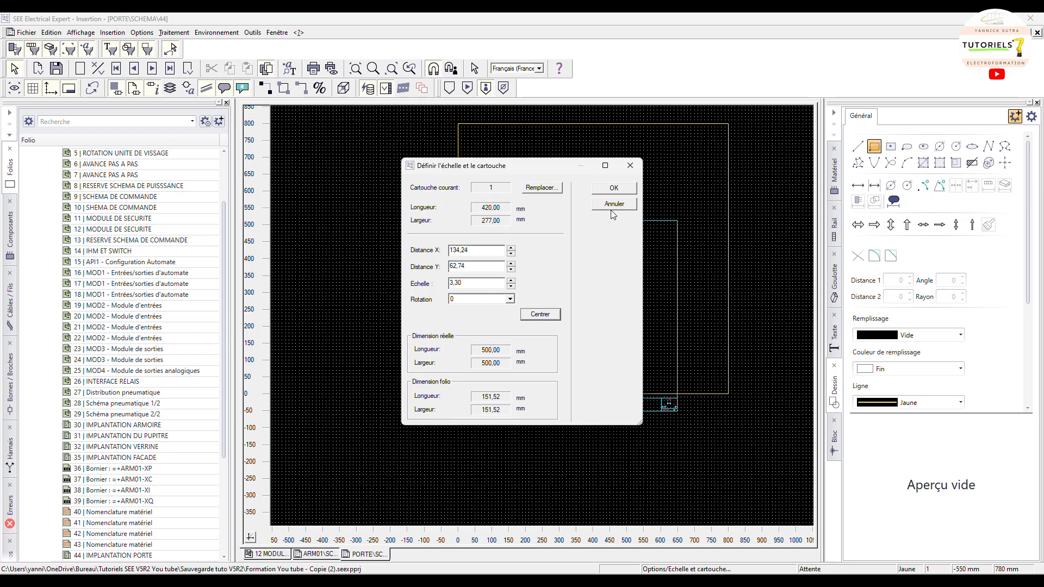
pyautogui.click(614, 189)
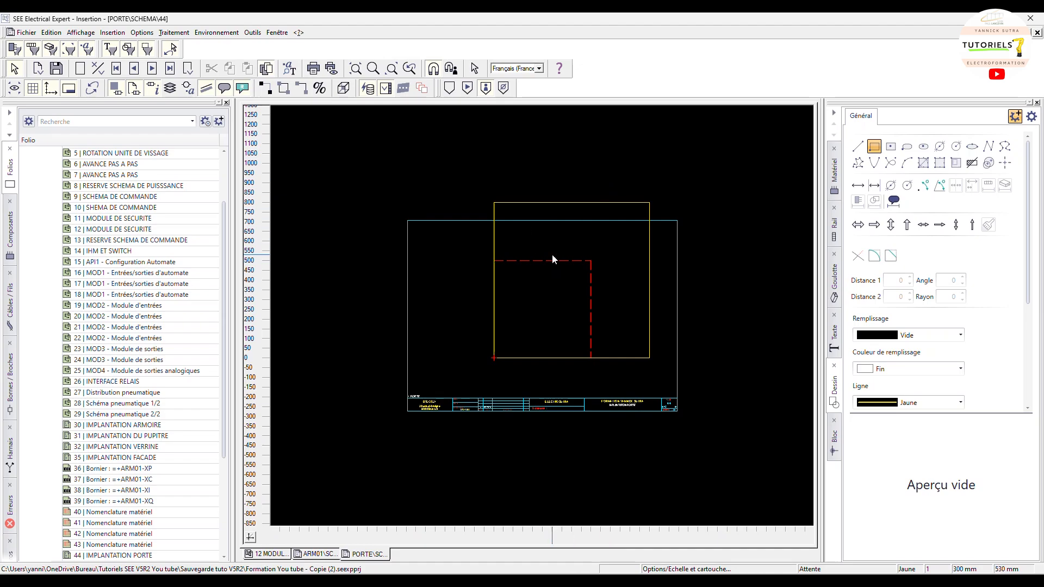
# Step: Move the yellow door outline inside the title block frame, with its lower-left corner at about X -120, Y -160 mm
pyautogui.click(495, 232)
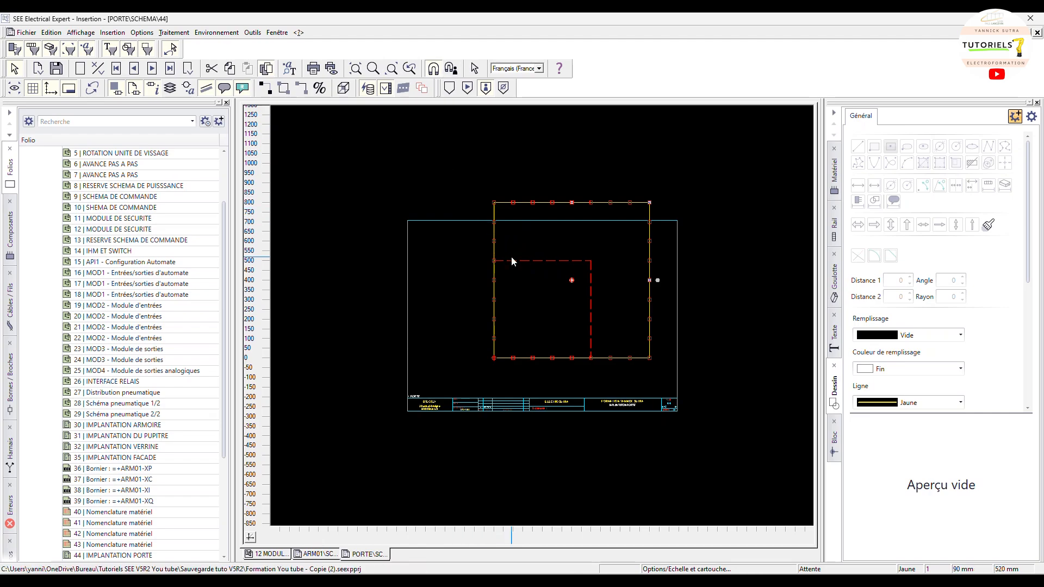
pyautogui.scroll(2, 512, 257)
pyautogui.scroll(-2, 503, 254)
pyautogui.moveTo(493, 241); pyautogui.dragTo(471, 271)
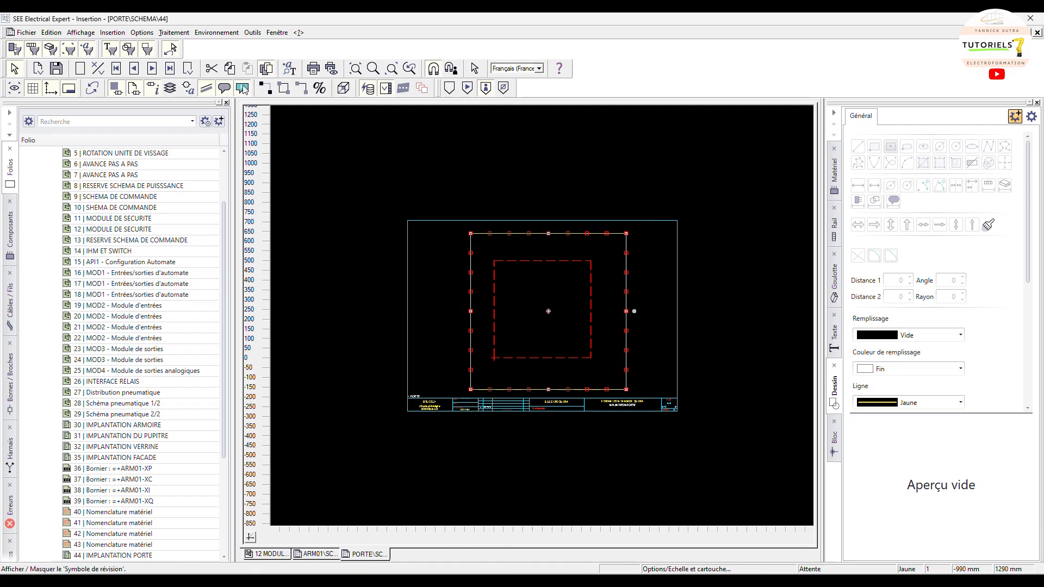
# Step: Try to recentre the drawing in the title block while keeping the 3.30 scale
pyautogui.click(142, 33)
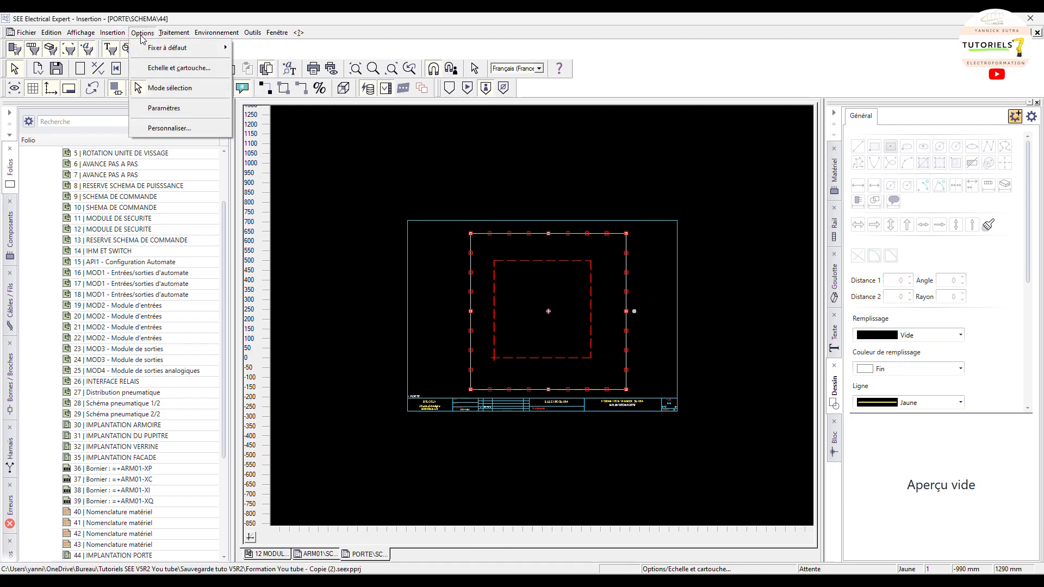
pyautogui.click(180, 68)
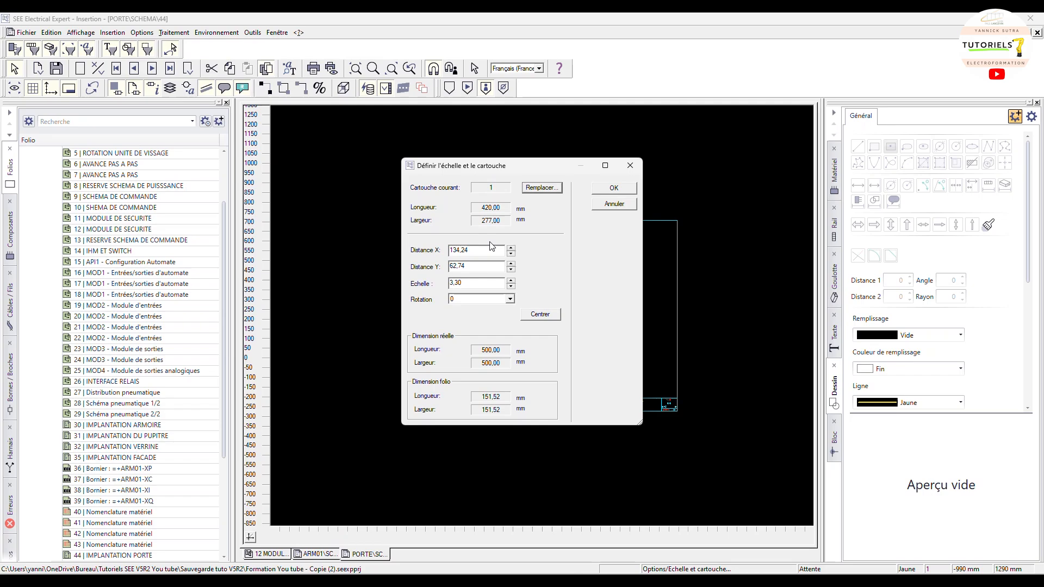
pyautogui.click(540, 316)
pyautogui.click(598, 190)
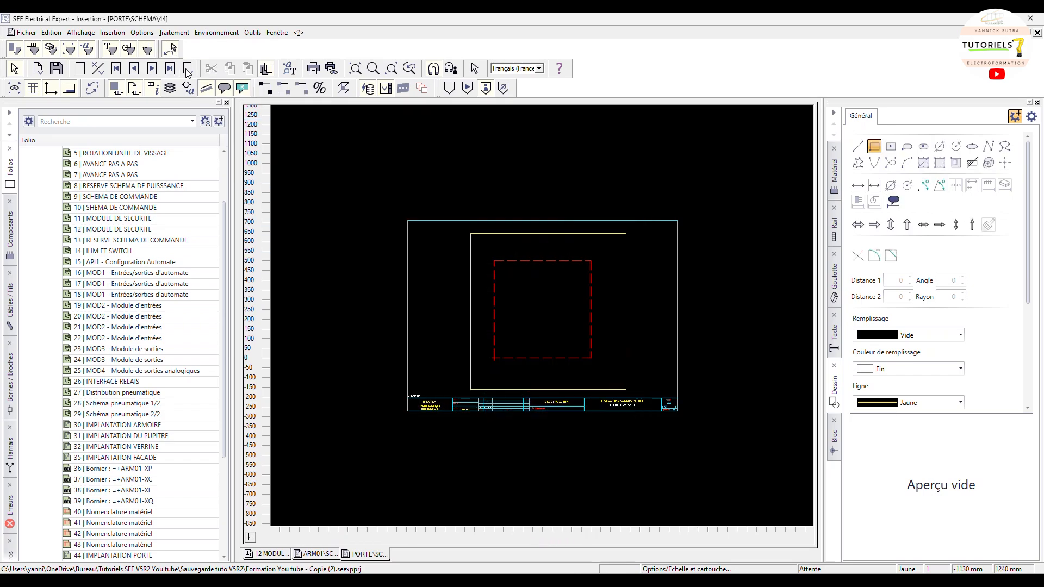
pyautogui.click(142, 32)
pyautogui.click(157, 71)
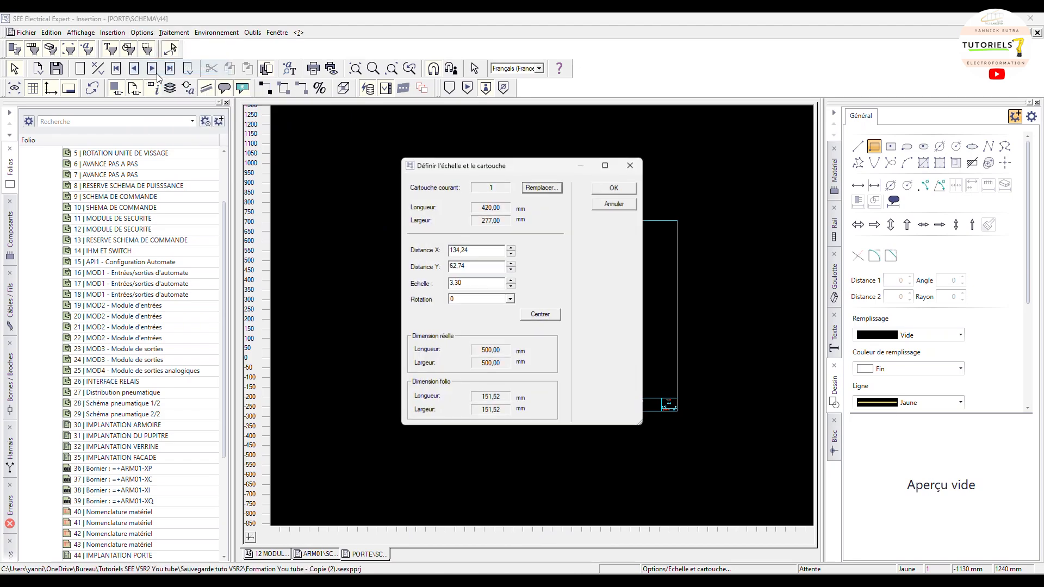
pyautogui.click(474, 281)
pyautogui.click(540, 314)
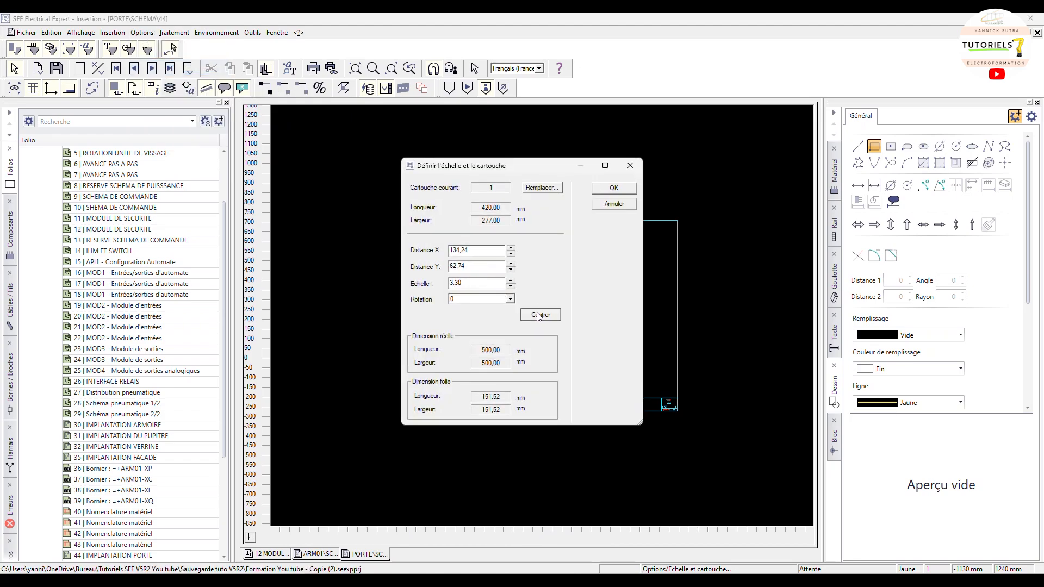
pyautogui.click(612, 188)
pyautogui.scroll(1, 502, 279)
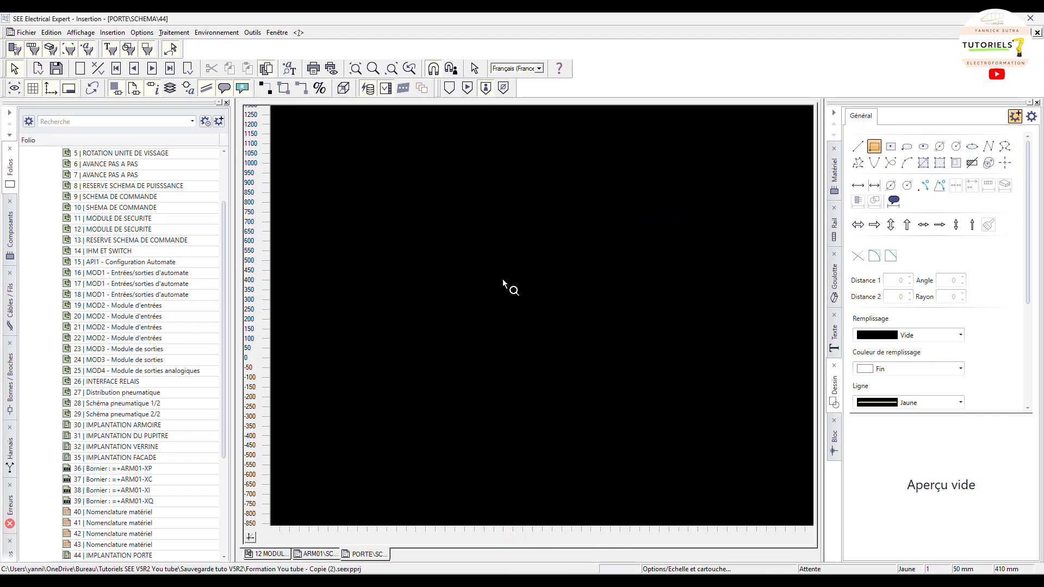
pyautogui.scroll(-2, 503, 279)
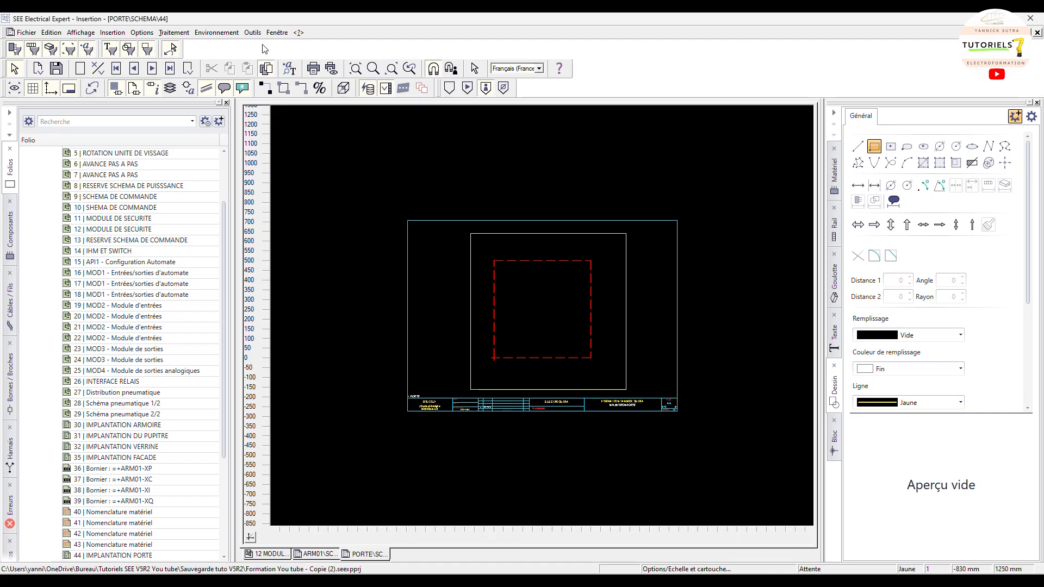
# Step: Manually define the implantation zone from corner to corner of the 800 × 800 mm door outline
pyautogui.click(253, 32)
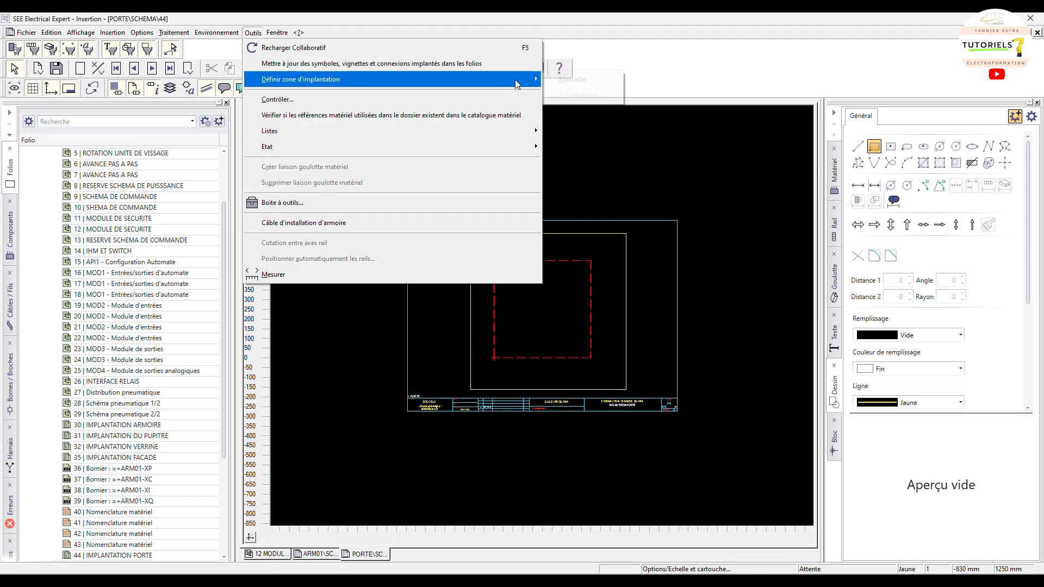
pyautogui.click(560, 77)
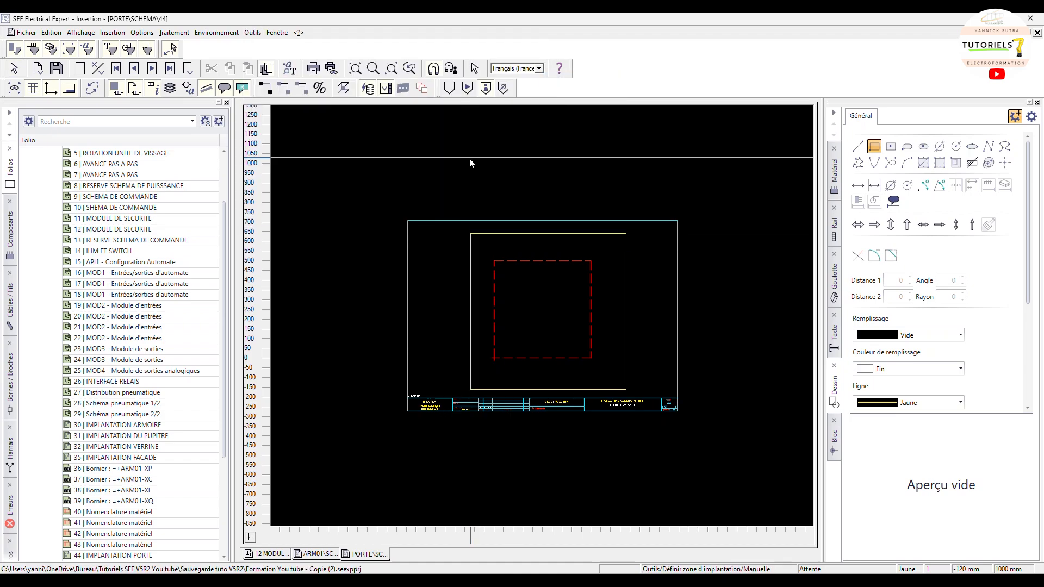
pyautogui.scroll(2, 492, 342)
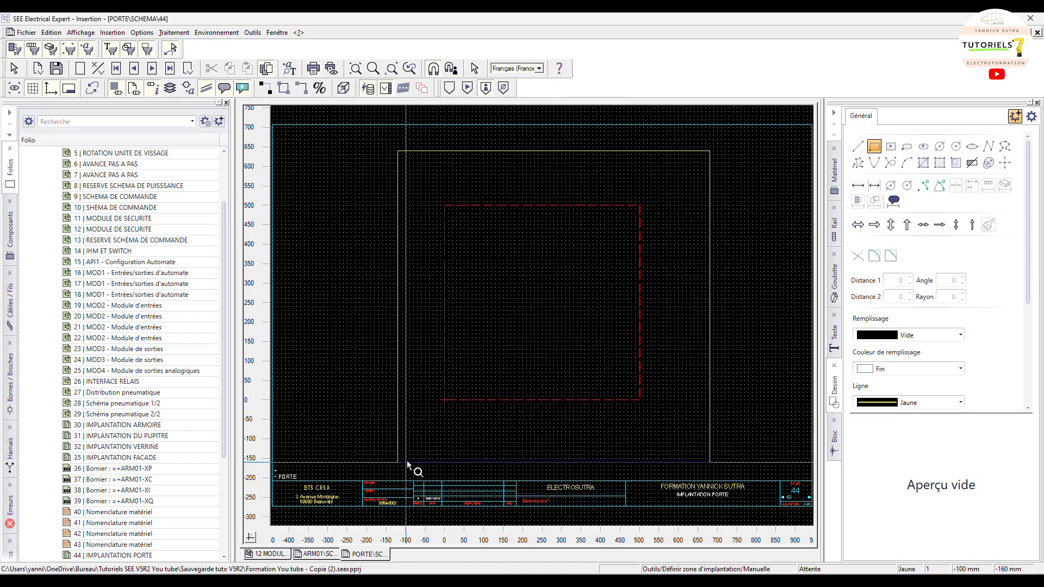
pyautogui.click(710, 152)
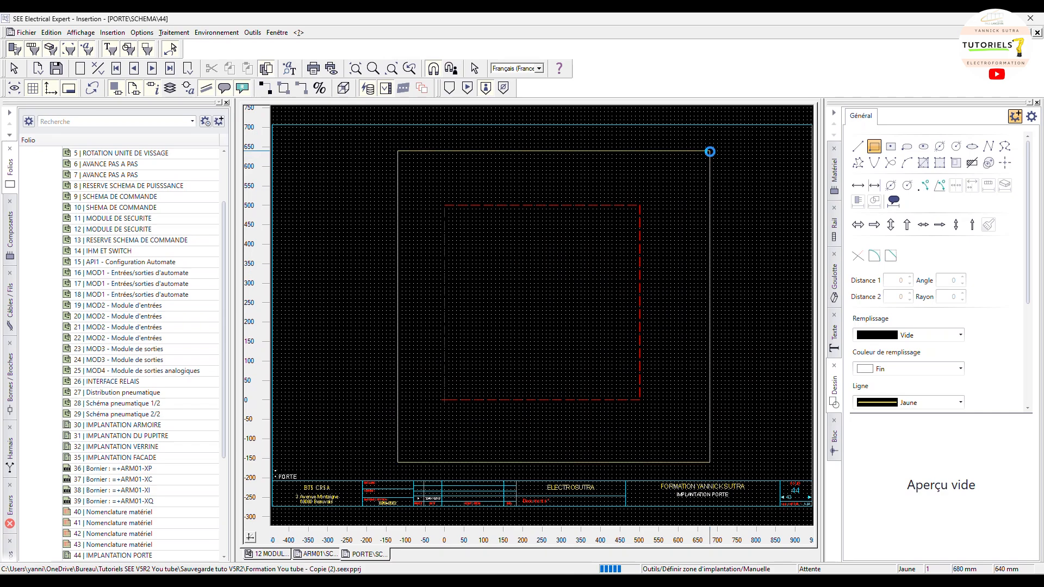
# Step: Centre the redefined implantation zone in the title block through the scale and title block settings
pyautogui.click(142, 33)
pyautogui.click(179, 68)
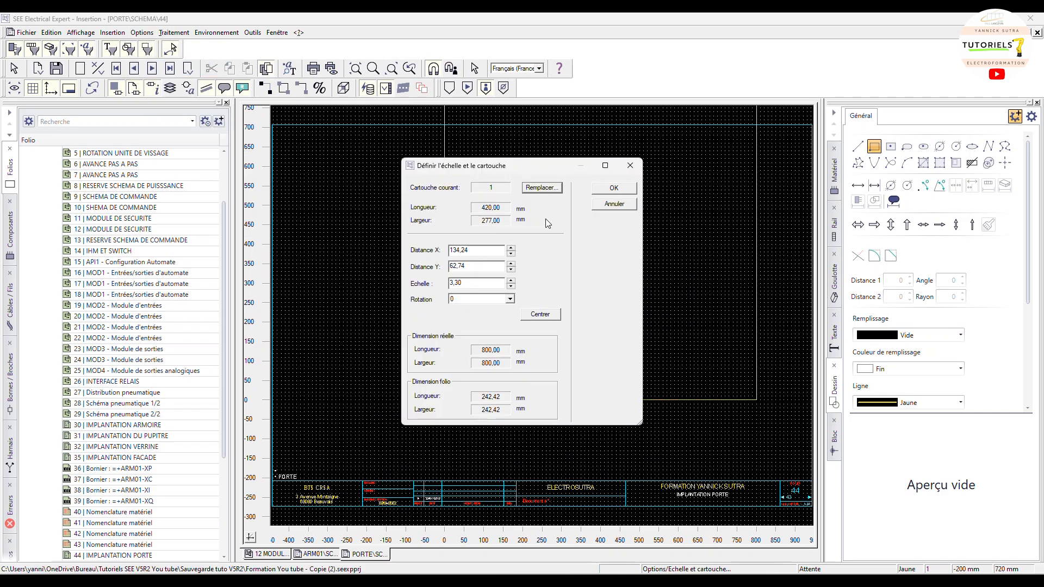
pyautogui.click(549, 311)
pyautogui.click(604, 189)
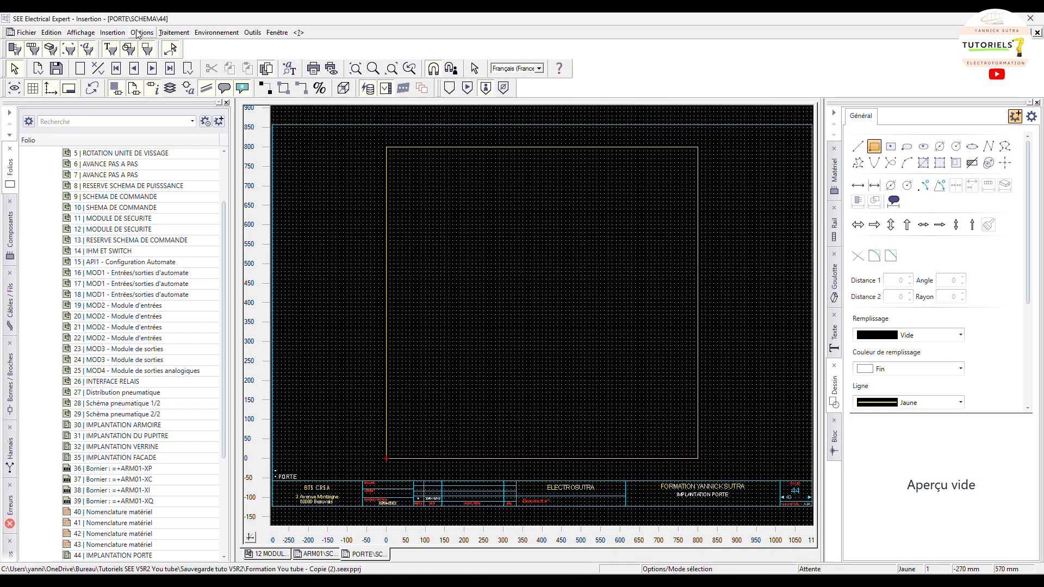
# Step: Insert the existing material 10H1 on the door at X 400, Y 600 mm, keeping its default properties
pyautogui.click(112, 33)
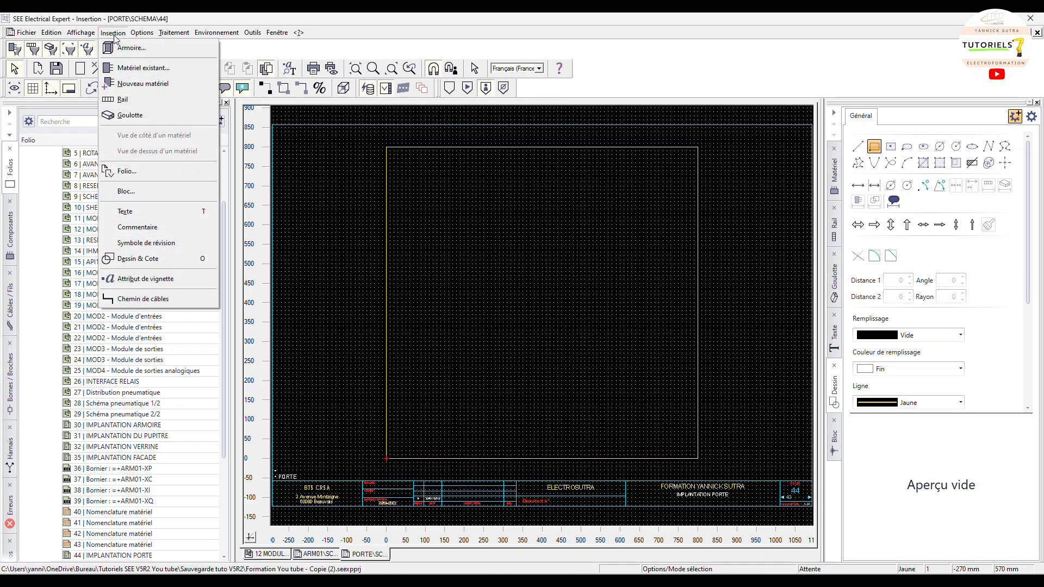
pyautogui.click(124, 69)
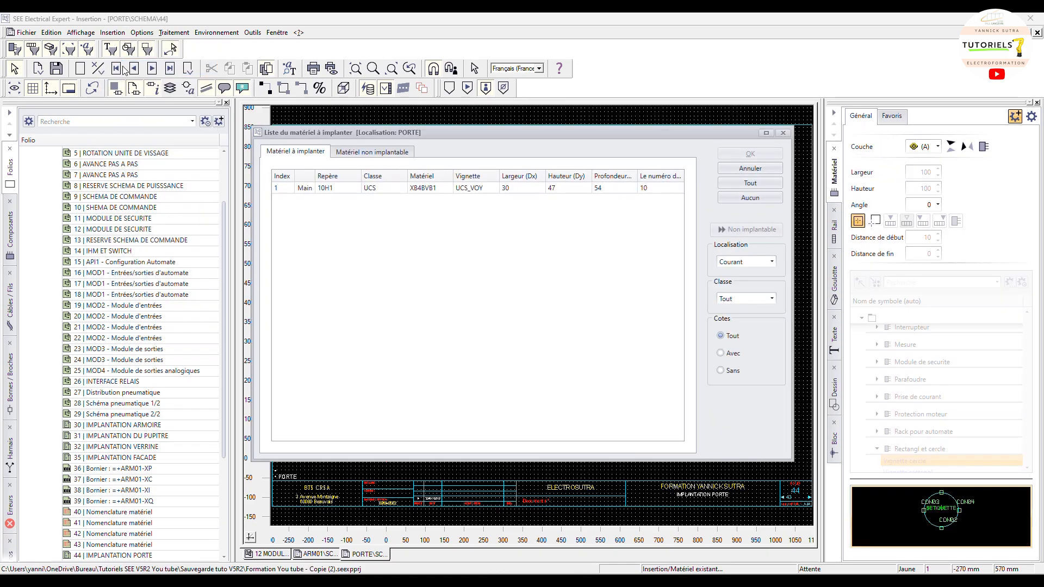
pyautogui.click(329, 189)
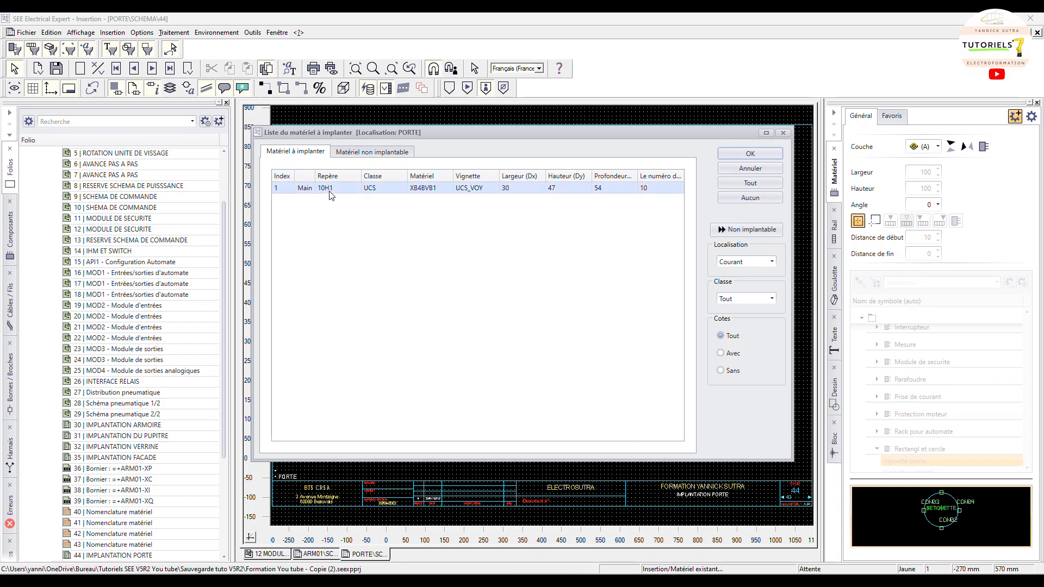
pyautogui.click(762, 150)
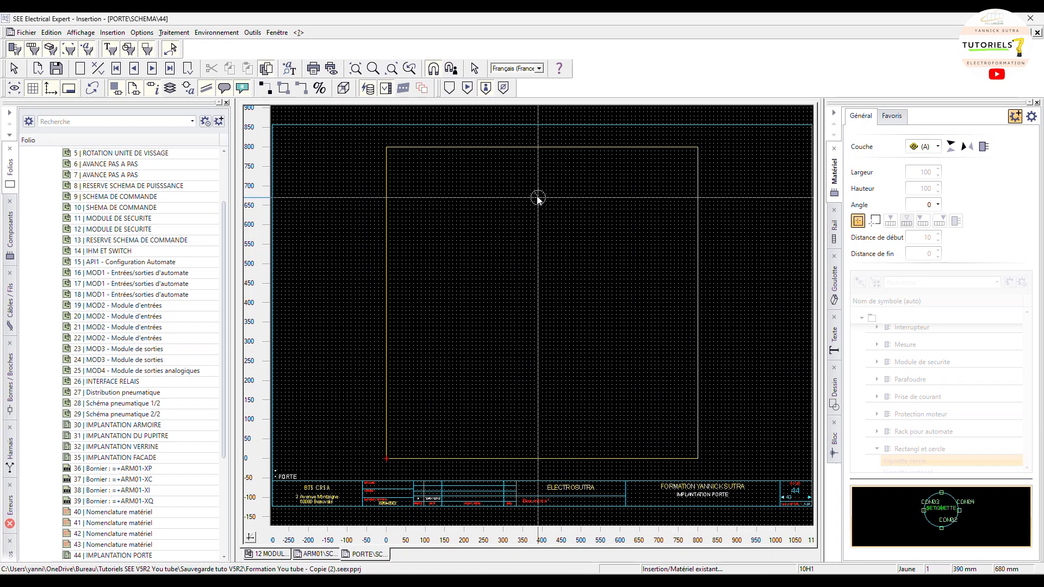
pyautogui.click(542, 225)
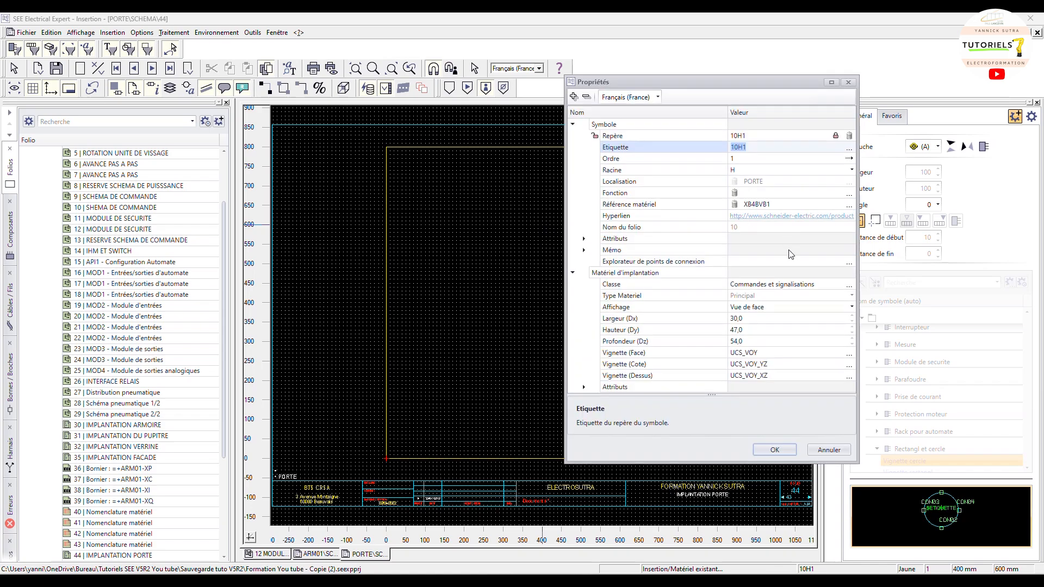
pyautogui.click(785, 447)
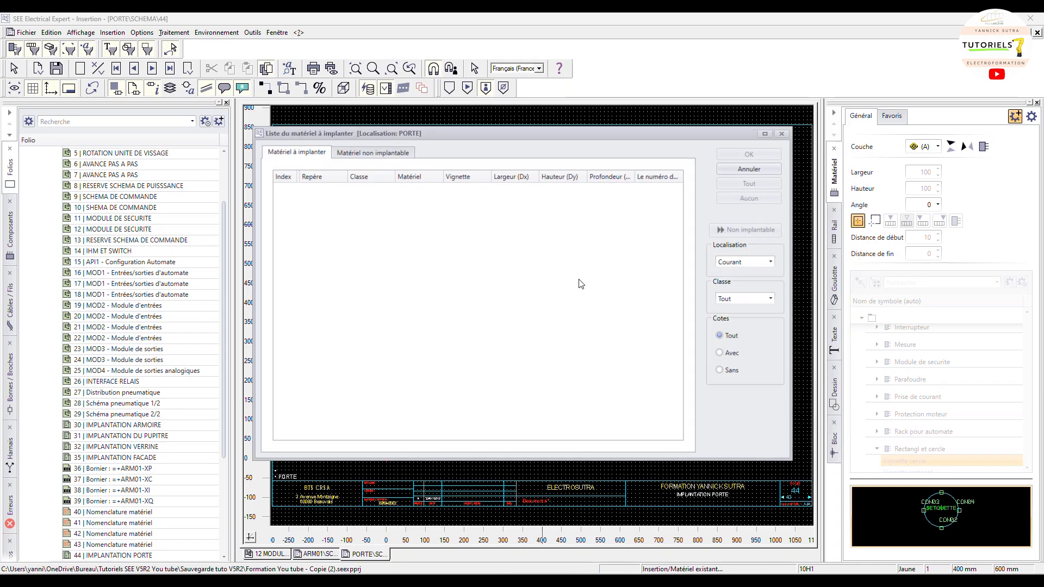
pyautogui.click(783, 133)
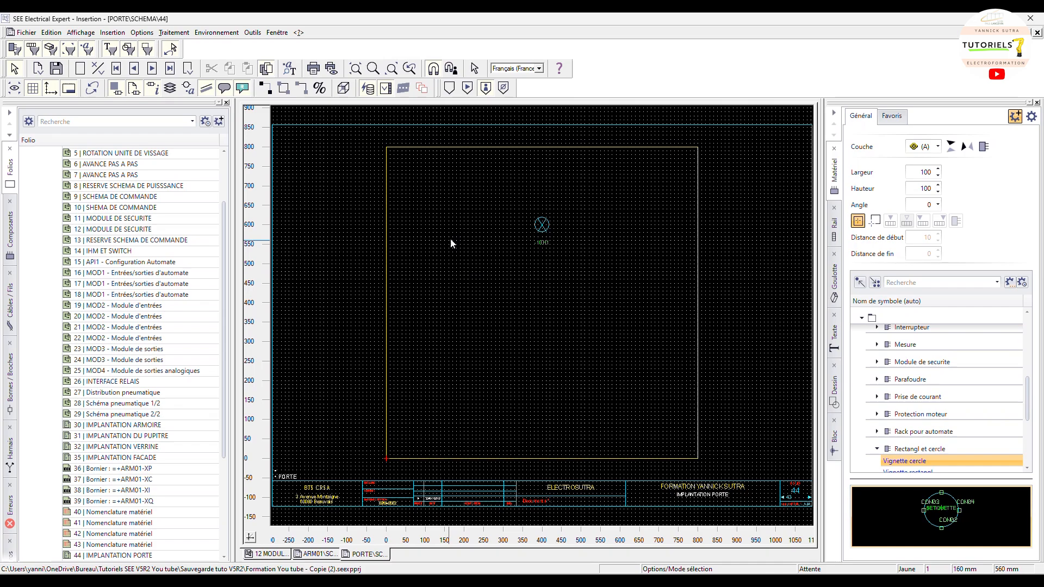
# Step: Generate the drilling plan for the active IMPLANTATION PORTE folio
pyautogui.click(178, 35)
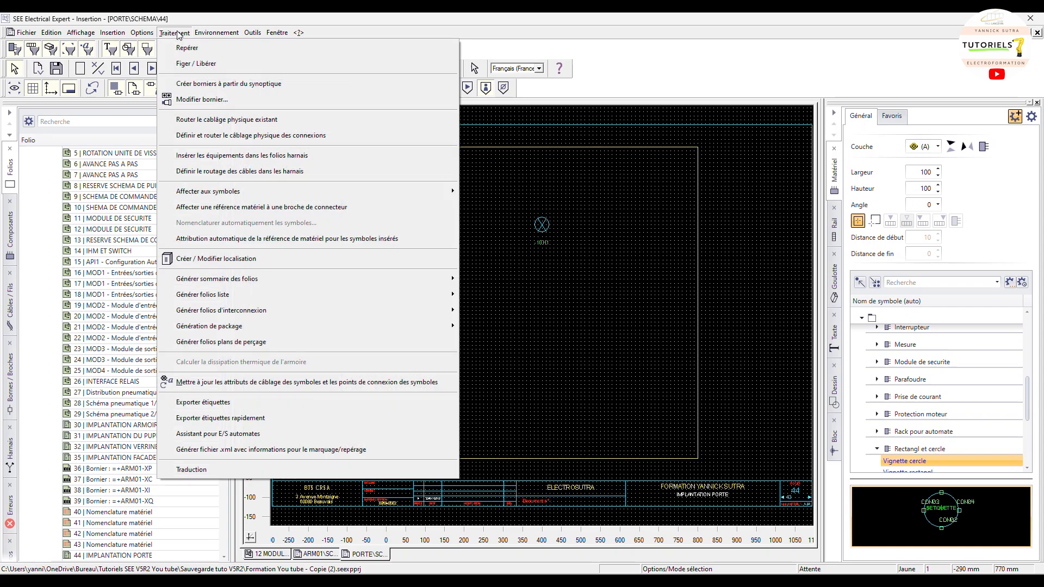
pyautogui.click(237, 341)
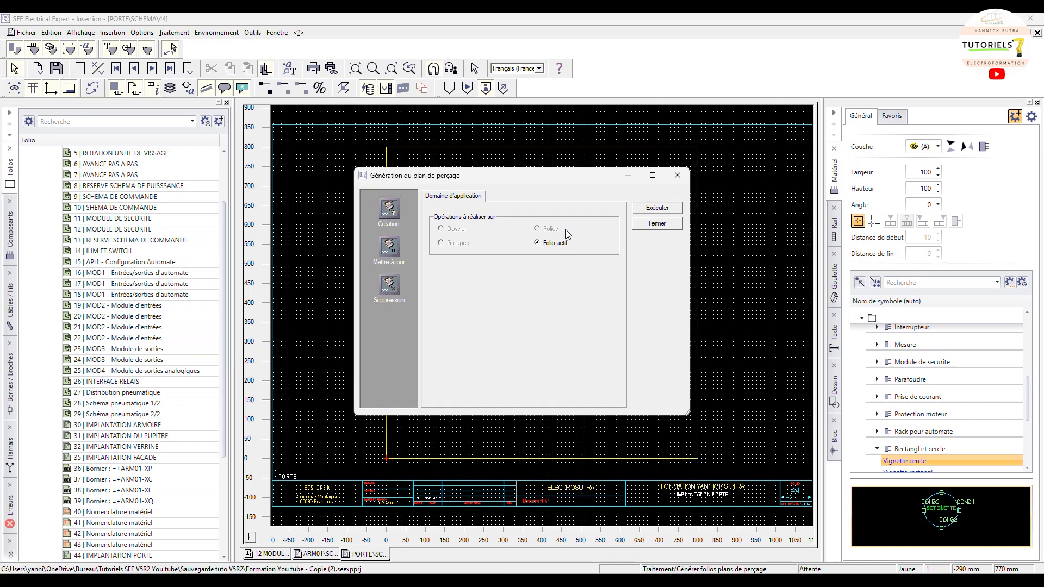
pyautogui.moveTo(572, 181); pyautogui.dragTo(593, 194)
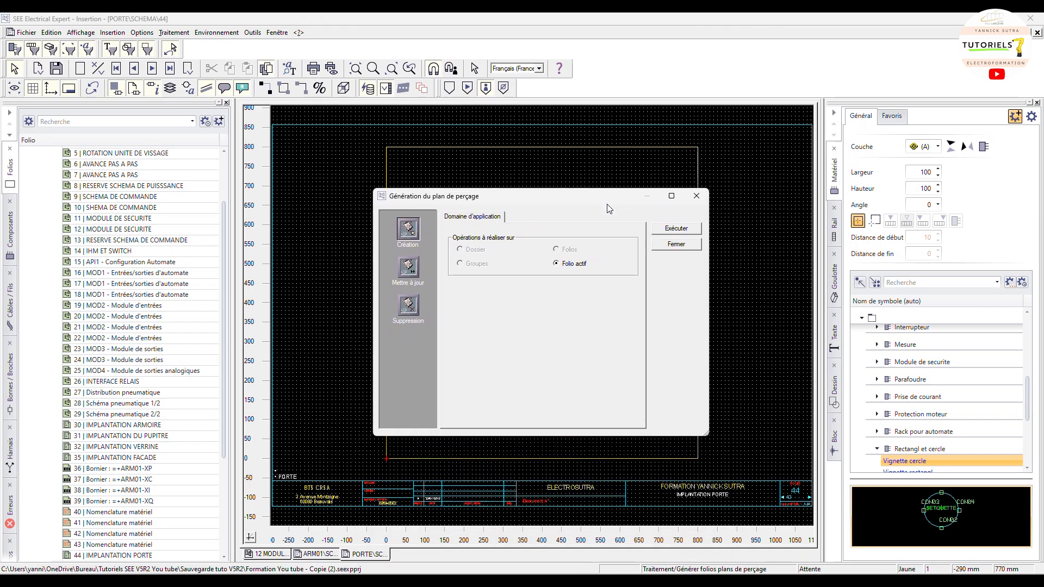
pyautogui.click(680, 229)
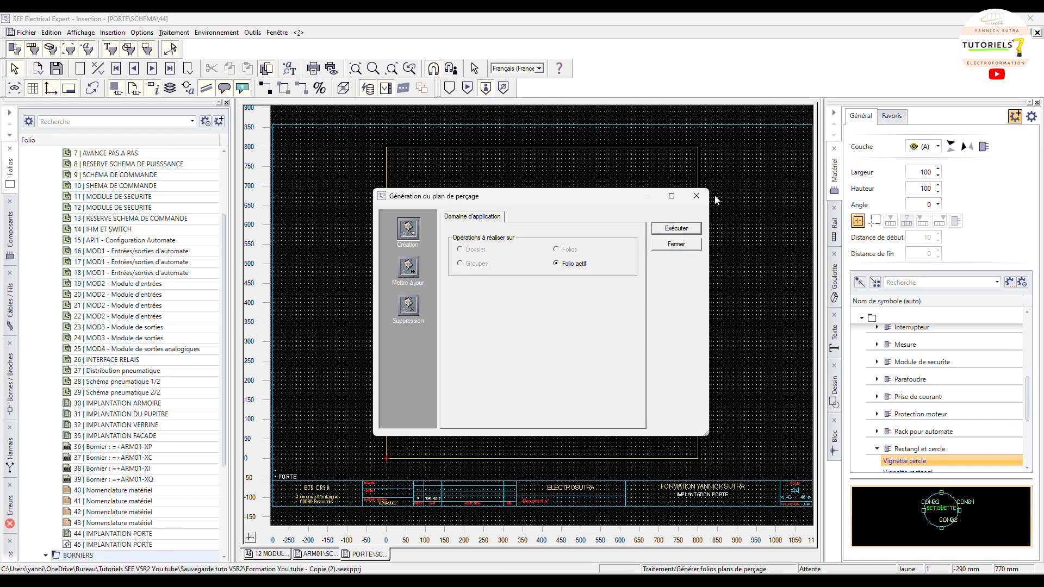
pyautogui.click(696, 195)
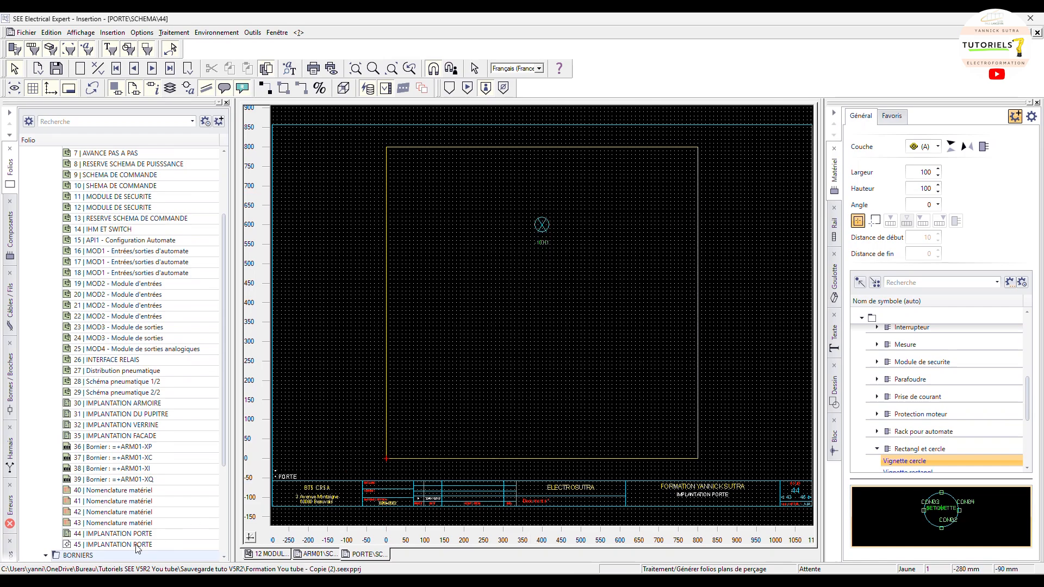
# Step: Open the drilling plan folio 45 and examine the hole's shape and the dimensions locating it on the door
pyautogui.doubleClick(137, 546)
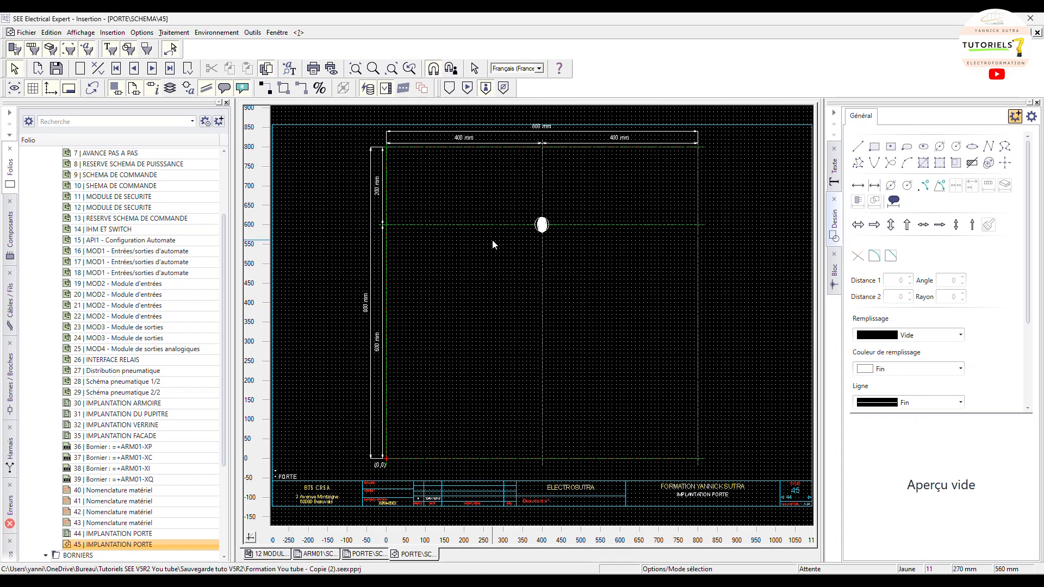
pyautogui.scroll(2, 538, 201)
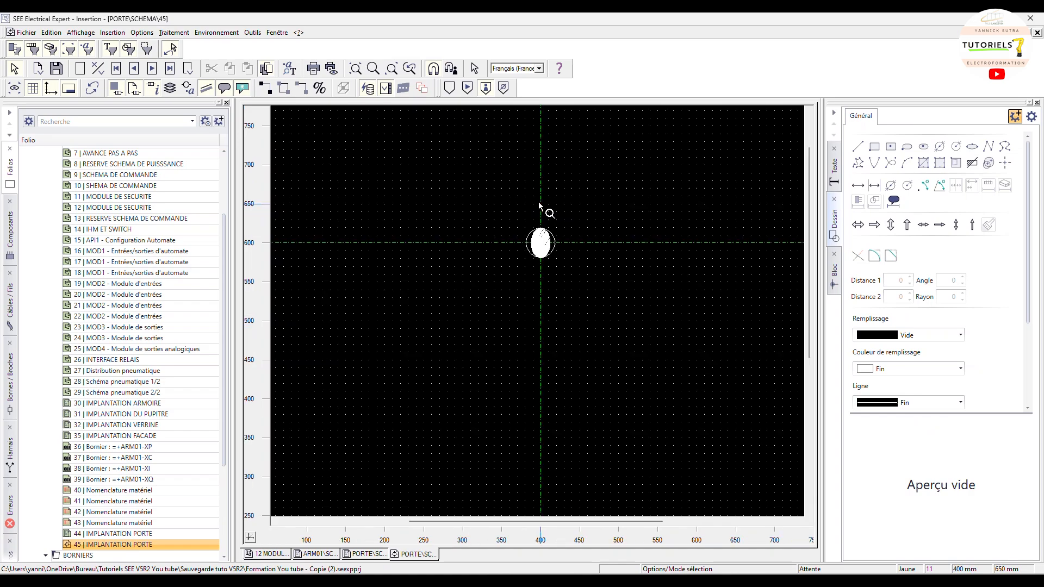
pyautogui.scroll(-2, 538, 201)
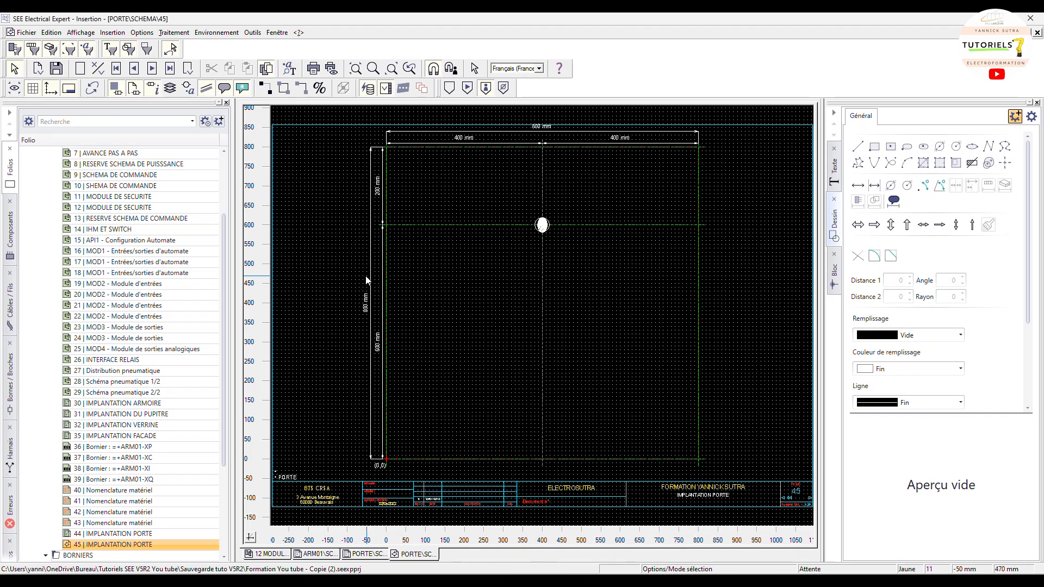
pyautogui.scroll(2, 540, 228)
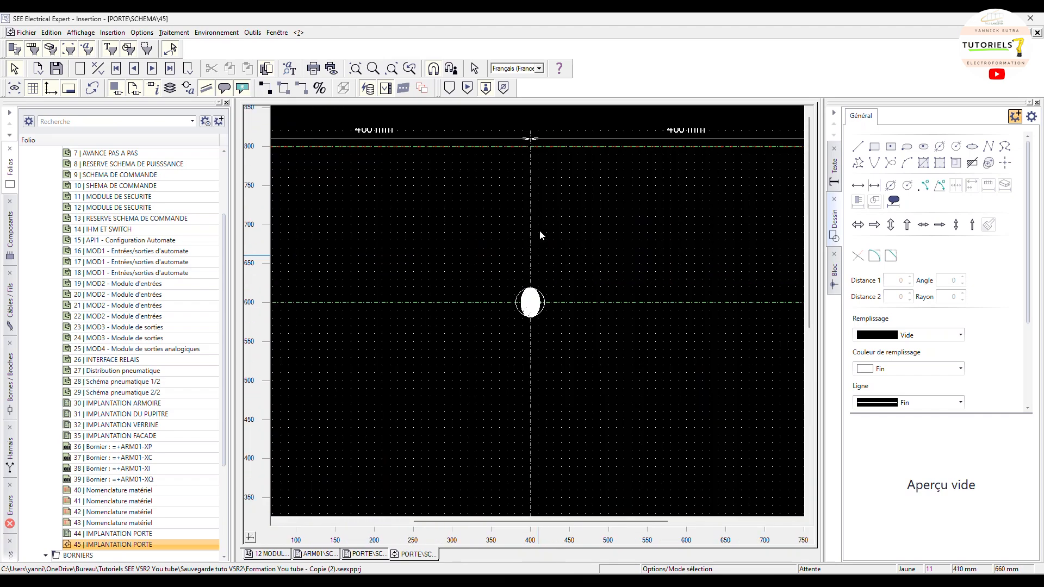
pyautogui.scroll(-2, 539, 230)
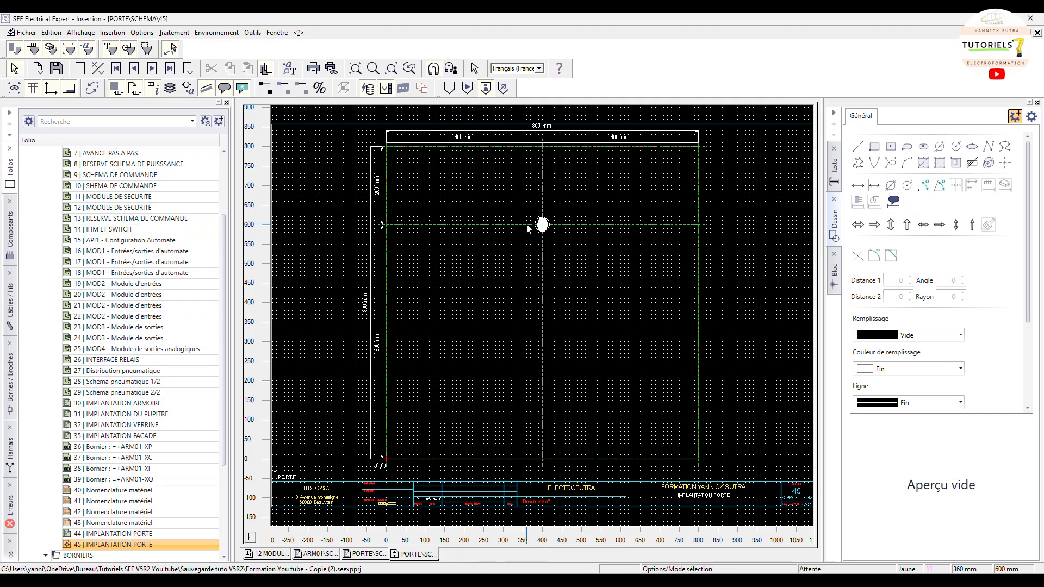
pyautogui.scroll(5, 544, 217)
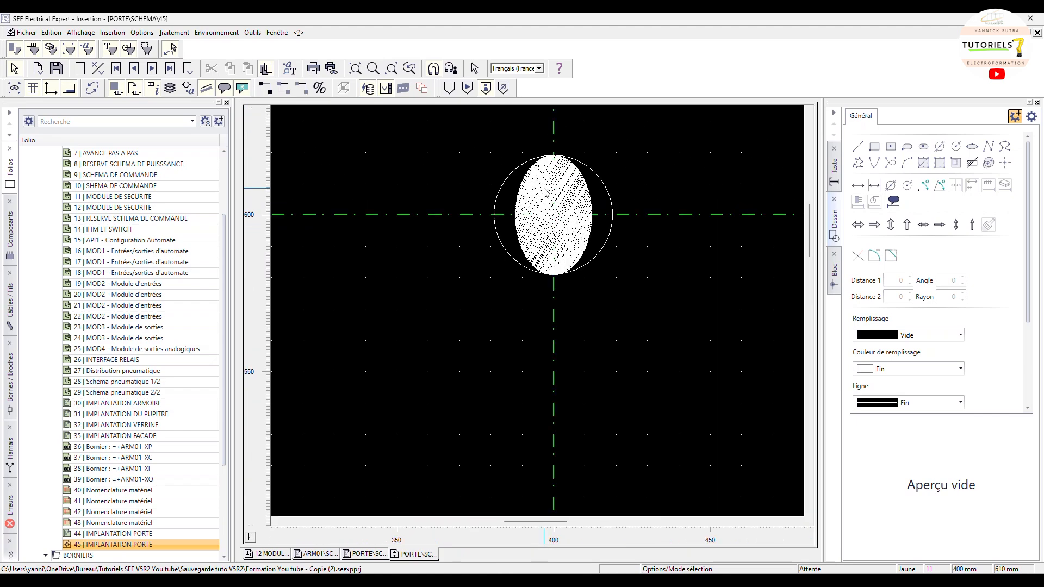
pyautogui.scroll(-3, 544, 188)
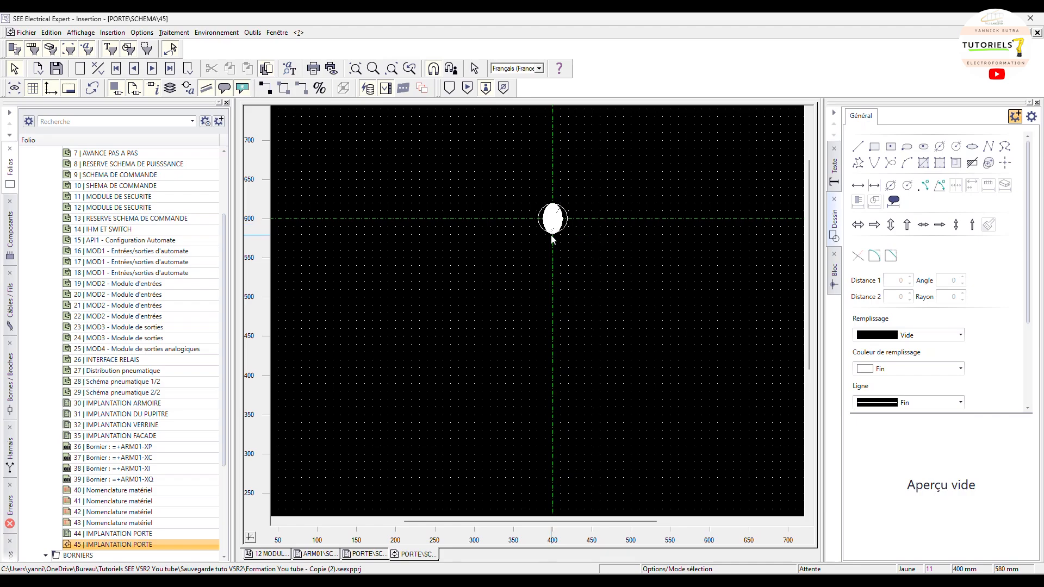
pyautogui.scroll(-3, 551, 223)
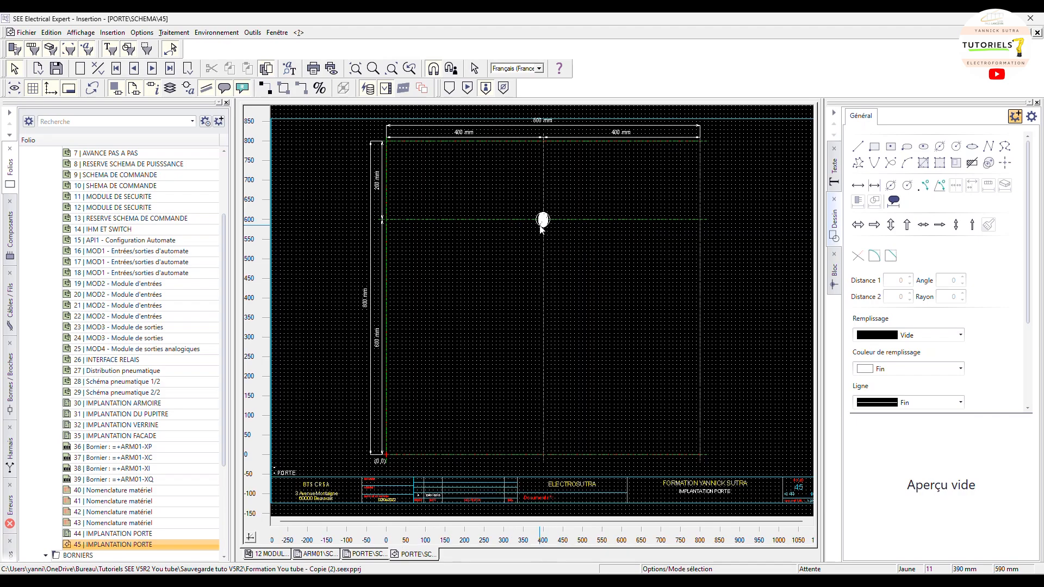